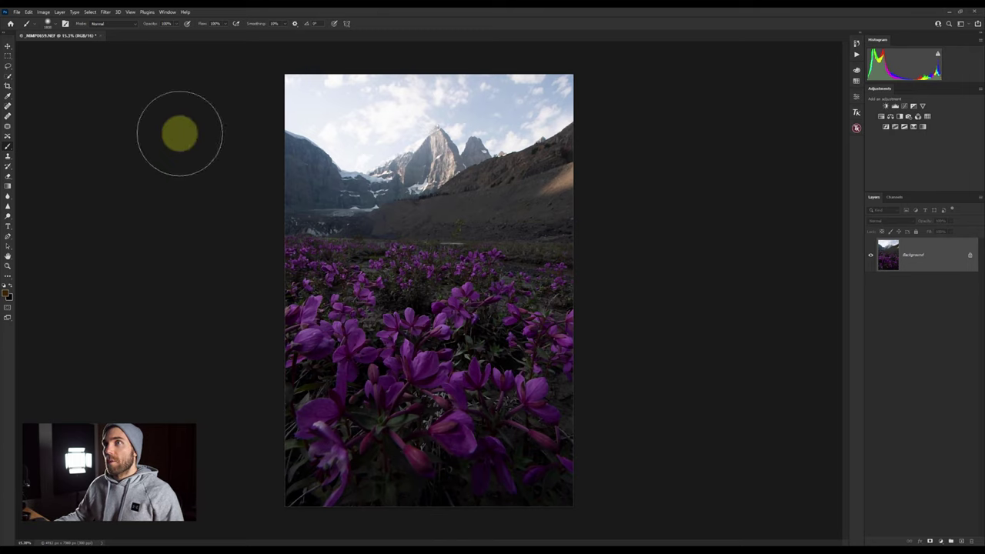
- Open Color Range from the Select menu and expand its Select list, currently on Yellows
click(93, 12)
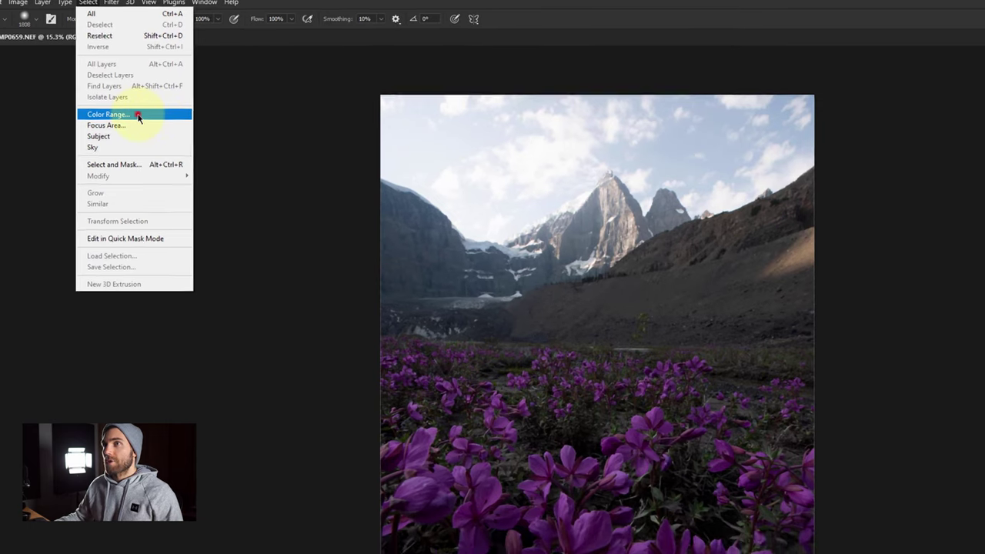
click(154, 130)
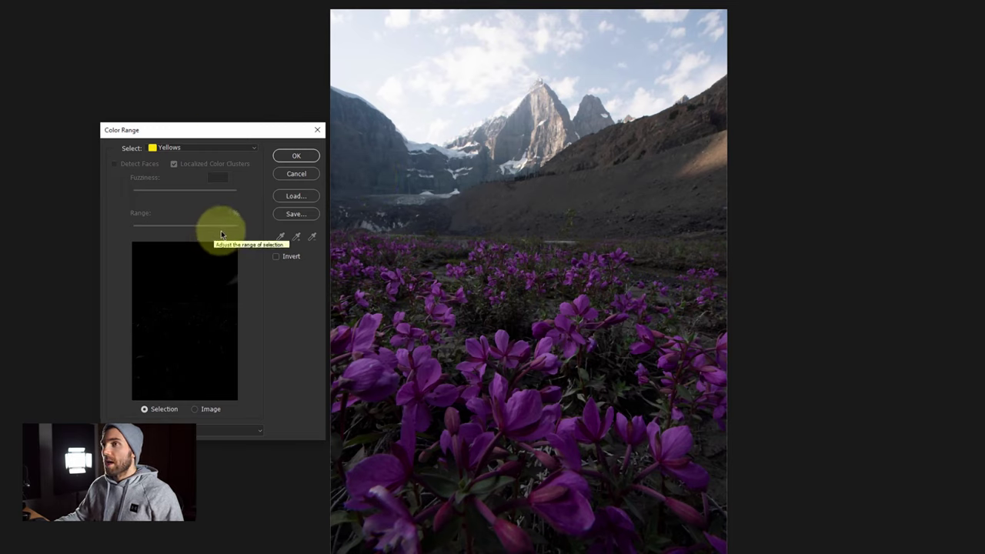
click(257, 150)
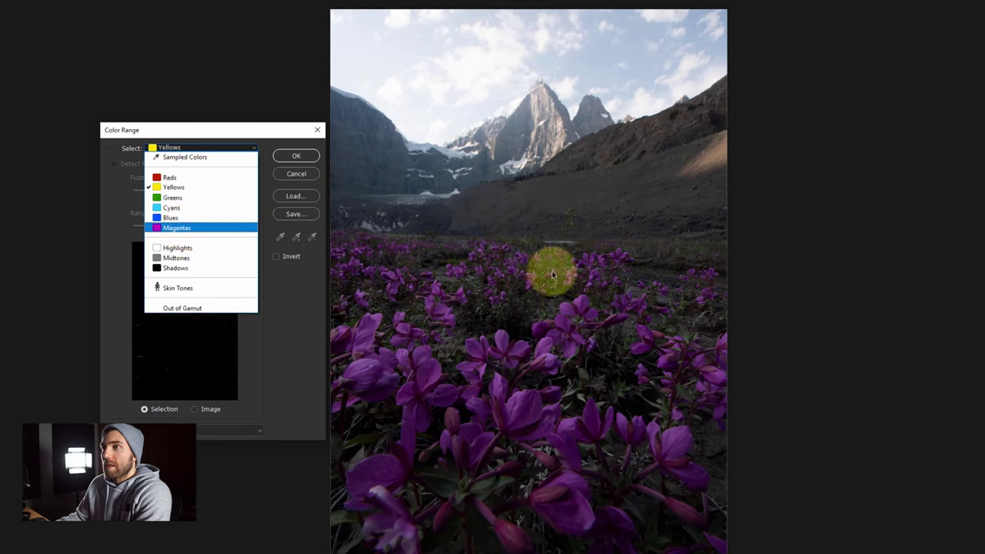
- Preview the Reds and Magentas range masks, then set Select to Highlights
click(181, 177)
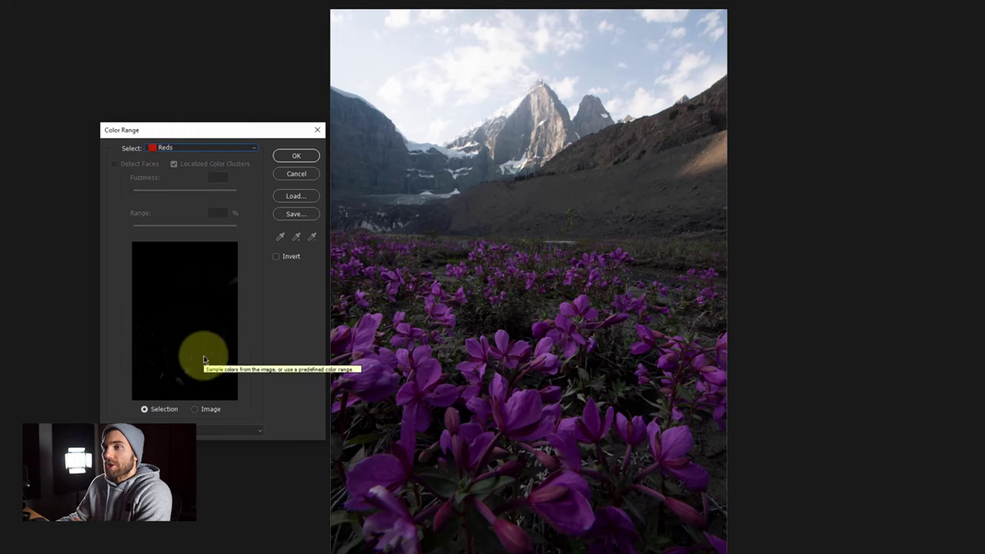
click(212, 148)
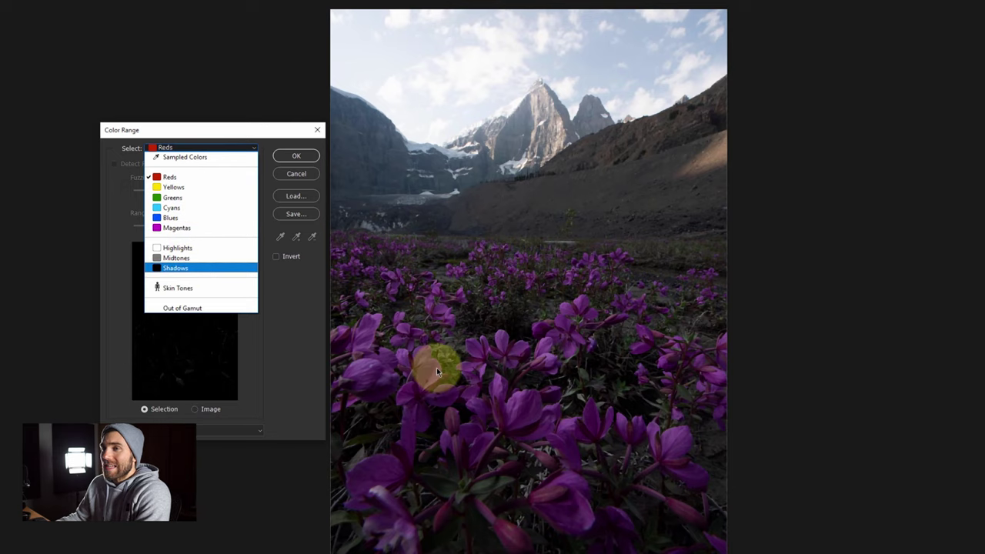
click(169, 228)
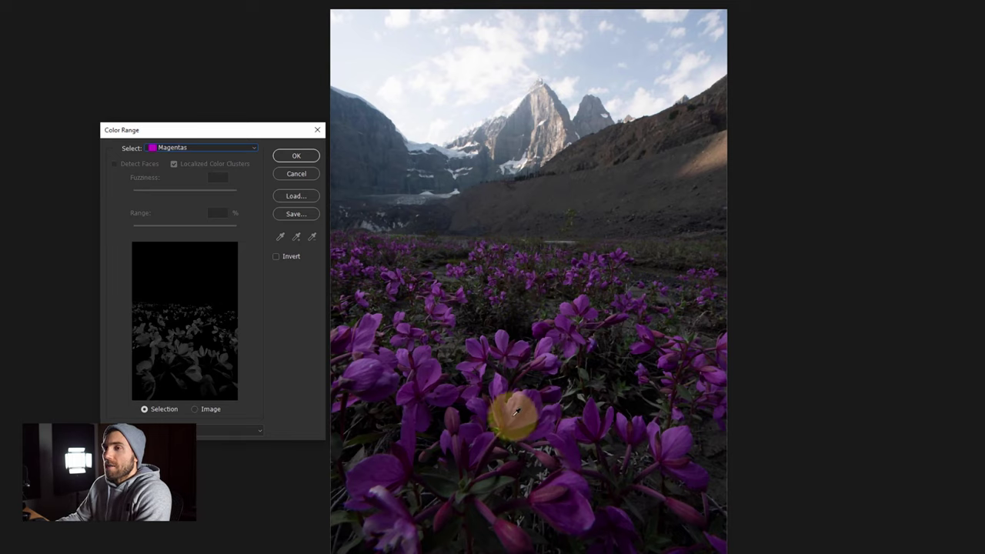
click(230, 145)
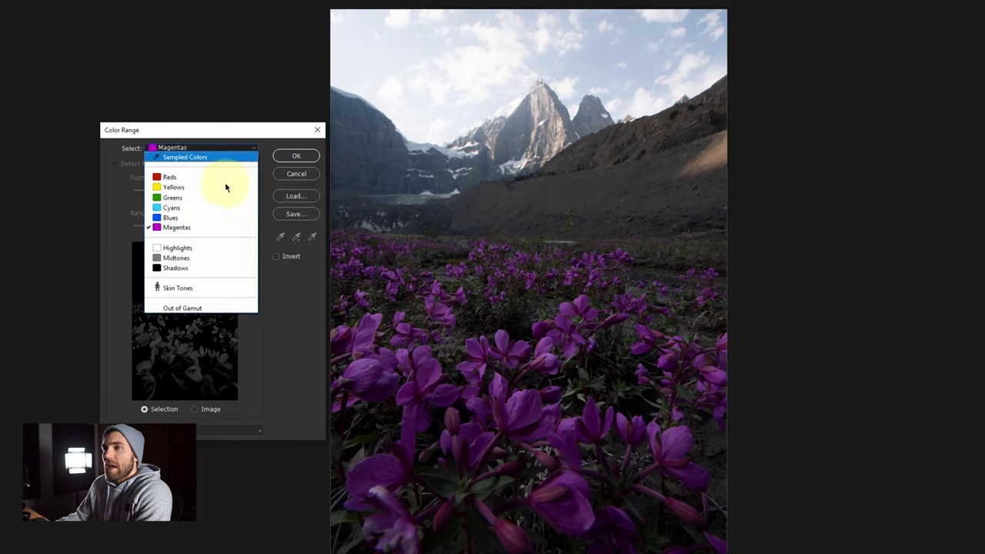
click(200, 250)
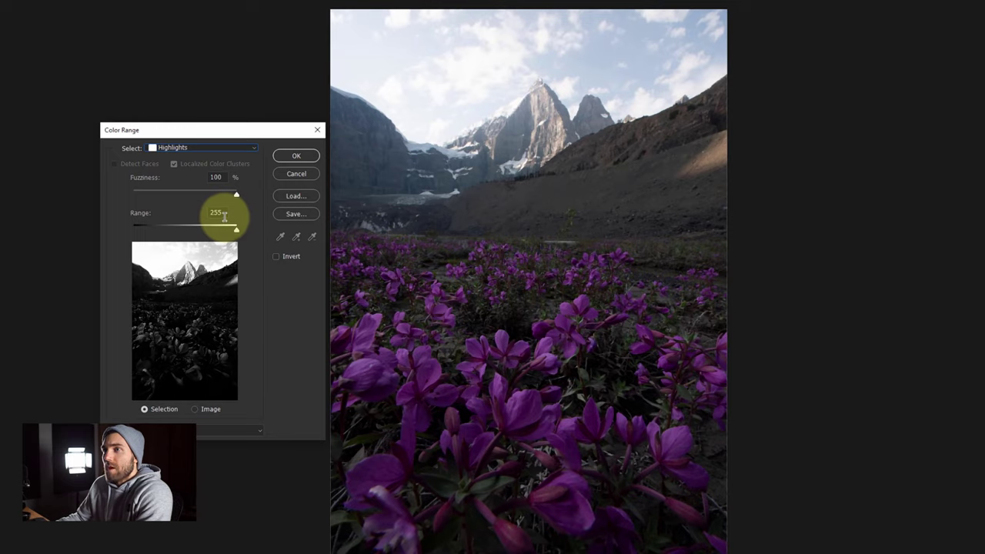
- Test Fuzziness 77, 14 and 11 with a lower Range, ending at Fuzziness 100, Range 164
drag(238, 199, 184, 199)
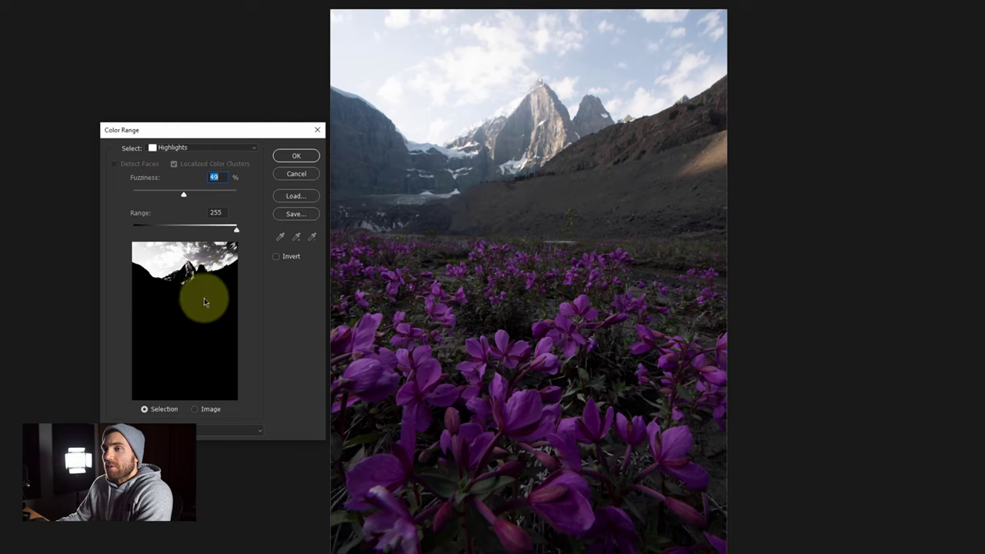
drag(183, 194, 149, 199)
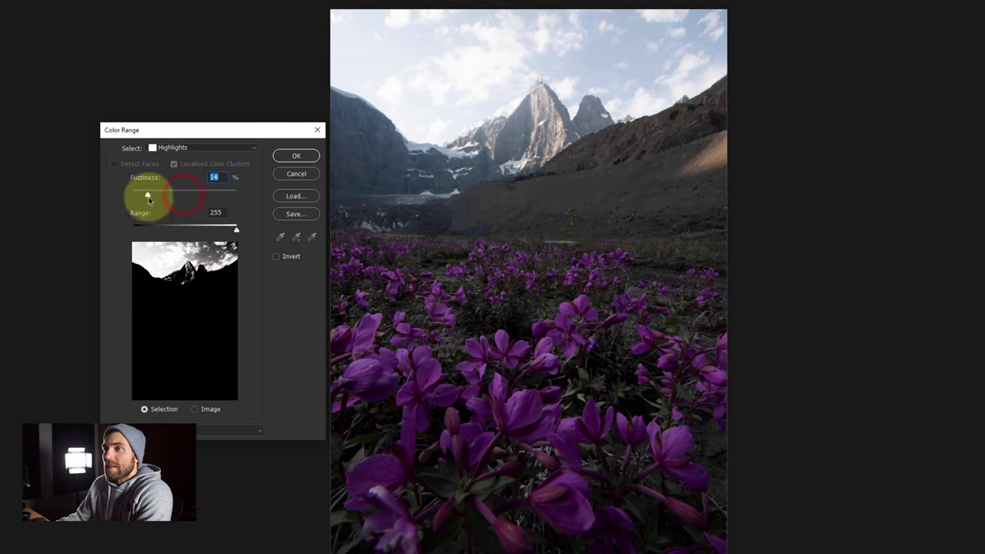
drag(236, 230, 201, 235)
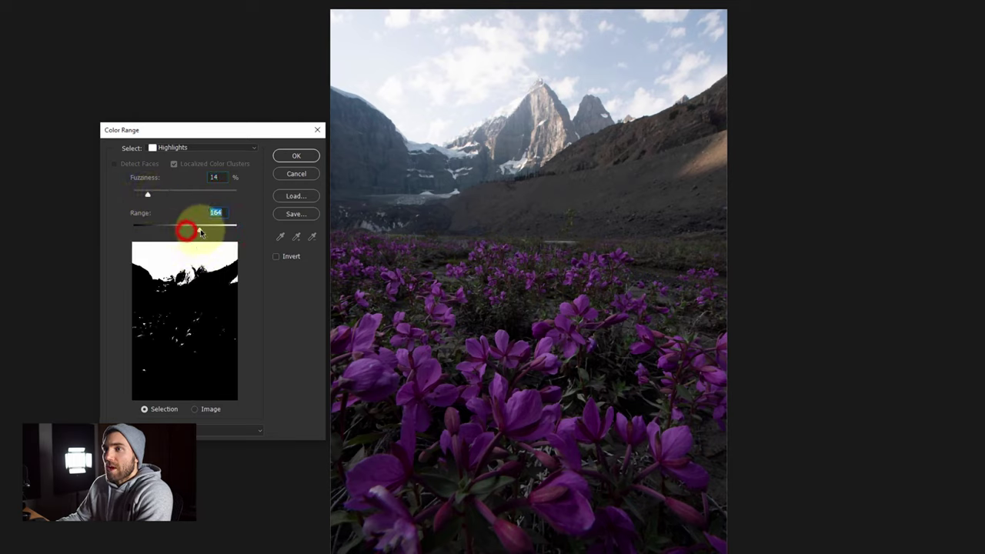
drag(148, 194, 143, 195)
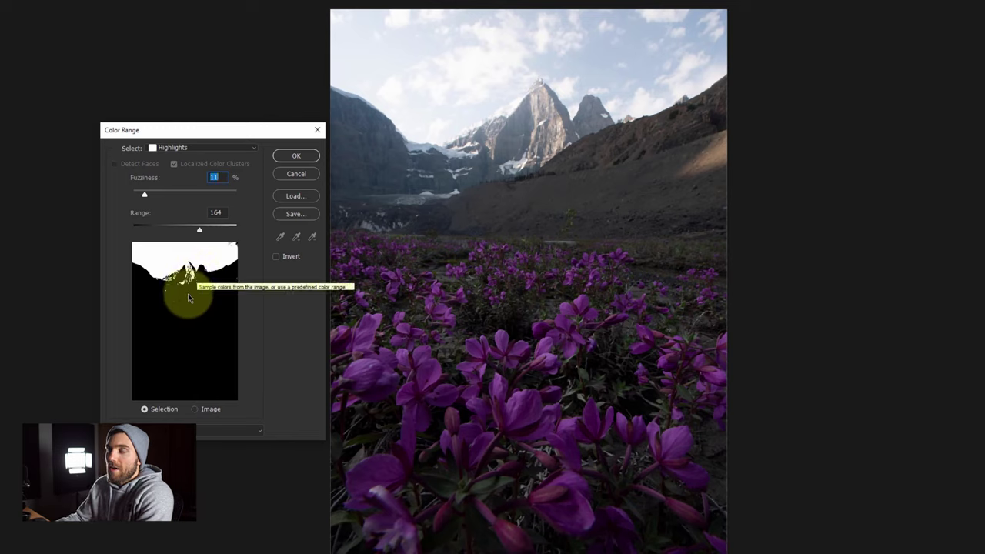
click(144, 194)
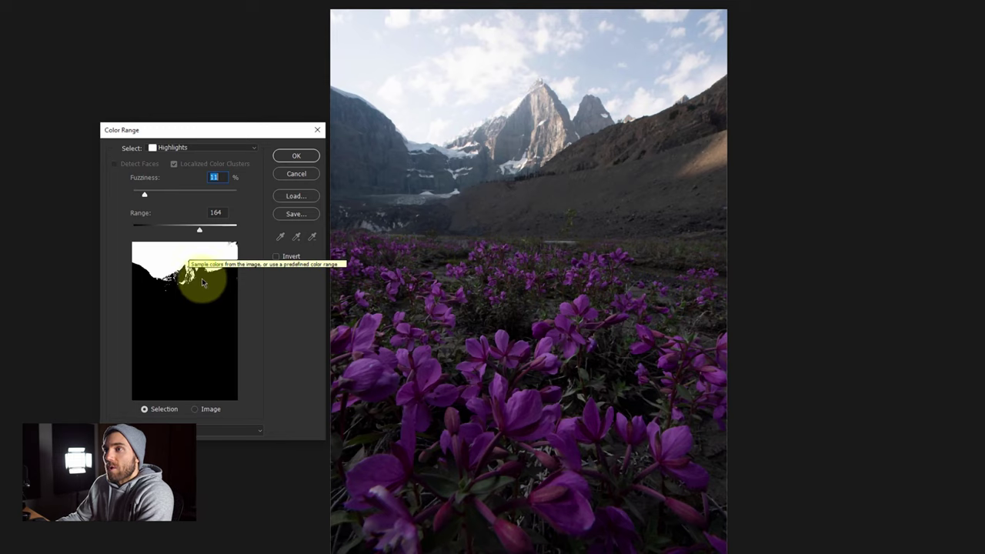
drag(144, 194, 249, 193)
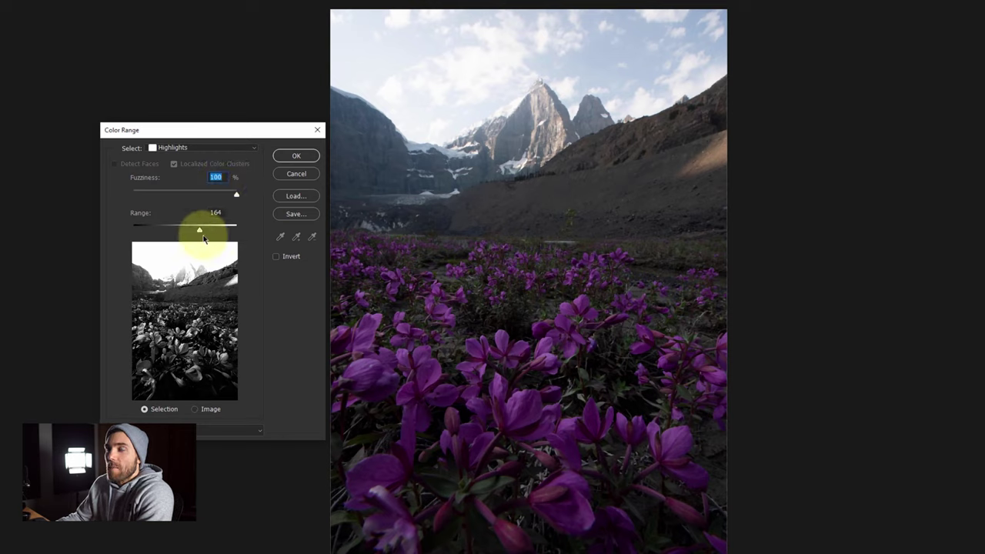
- Sweep the Highlights Range down toward 0, then back up to 255 at Fuzziness 100
drag(199, 227, 132, 228)
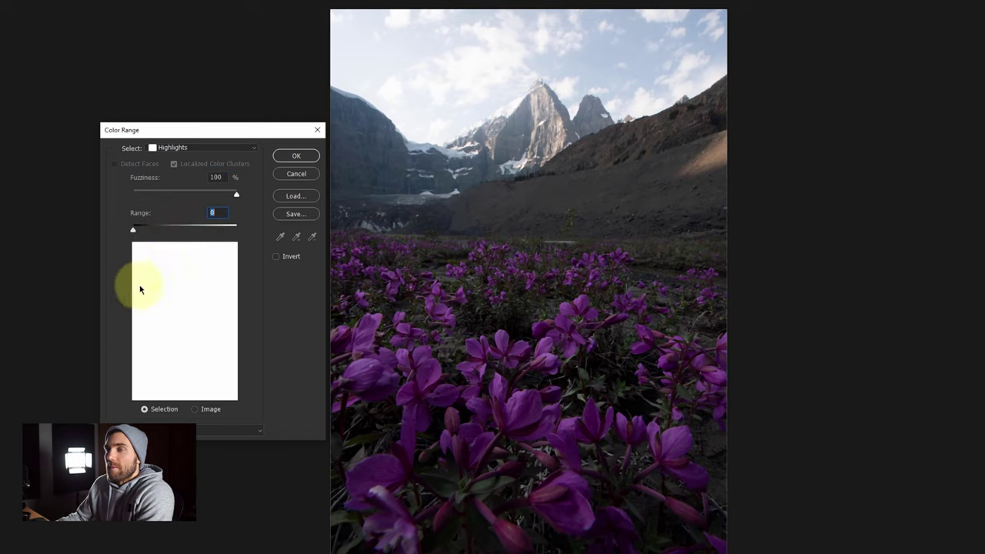
mouse_move(135, 229)
mouse_down()
mouse_move(159, 229)
mouse_move(132, 231)
mouse_up()
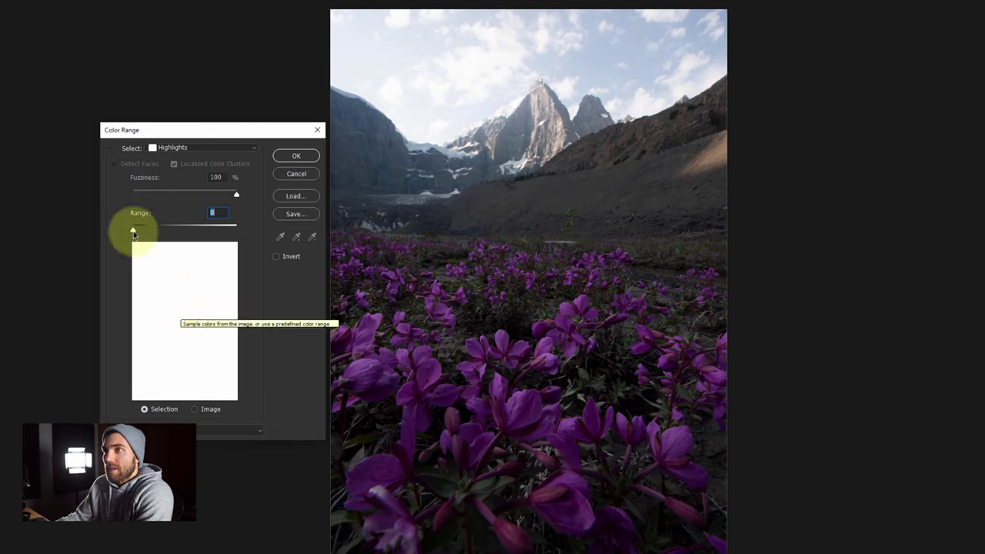
drag(132, 229, 246, 228)
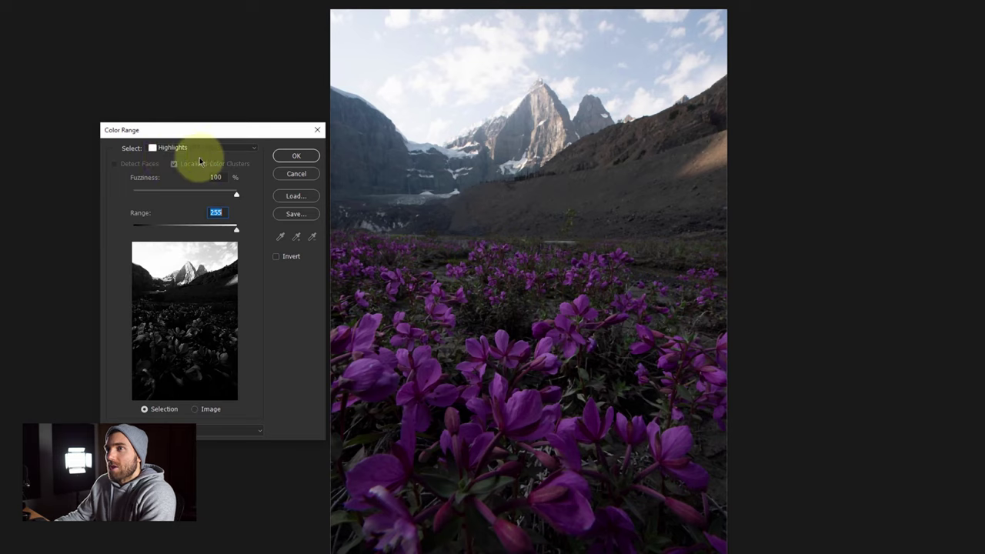
click(238, 149)
- Switch Select to Midtones with Fuzziness 100 and drag the Range to 100–164
click(198, 259)
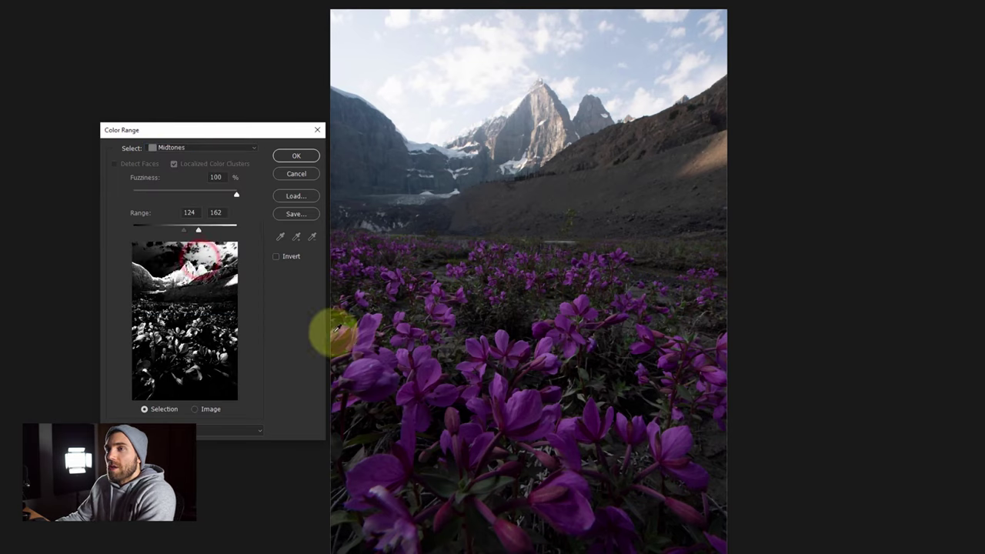
drag(232, 196, 264, 193)
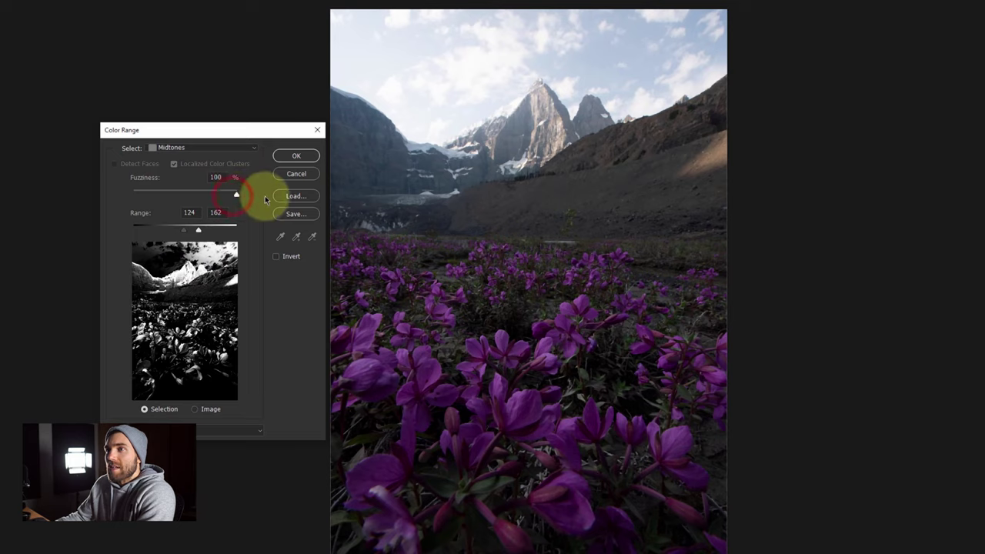
drag(183, 229, 206, 228)
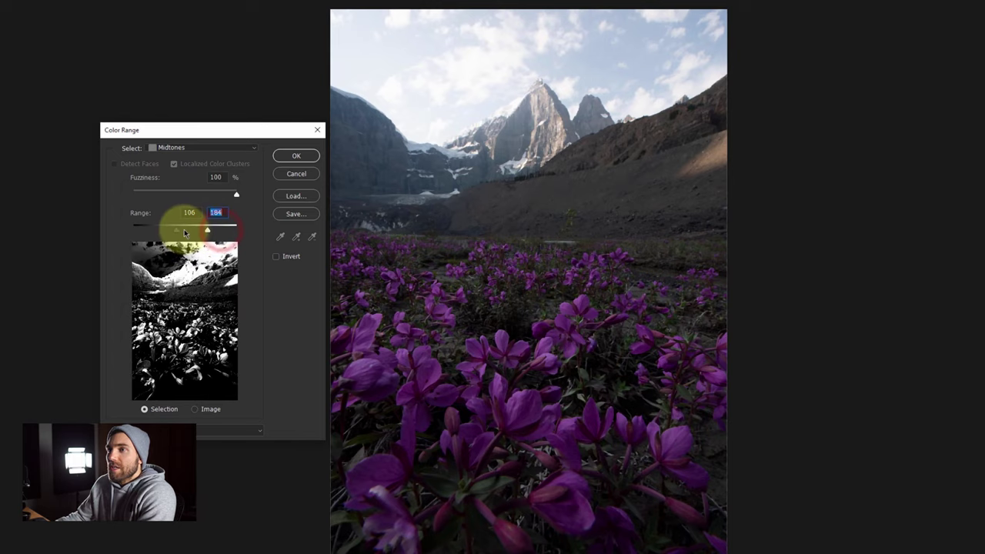
drag(177, 228, 197, 231)
click(199, 231)
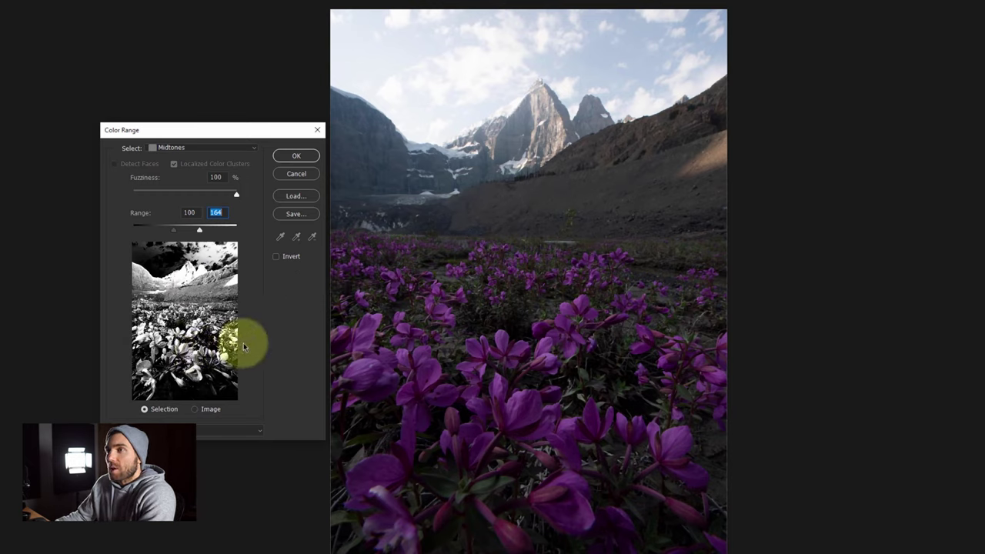
click(216, 151)
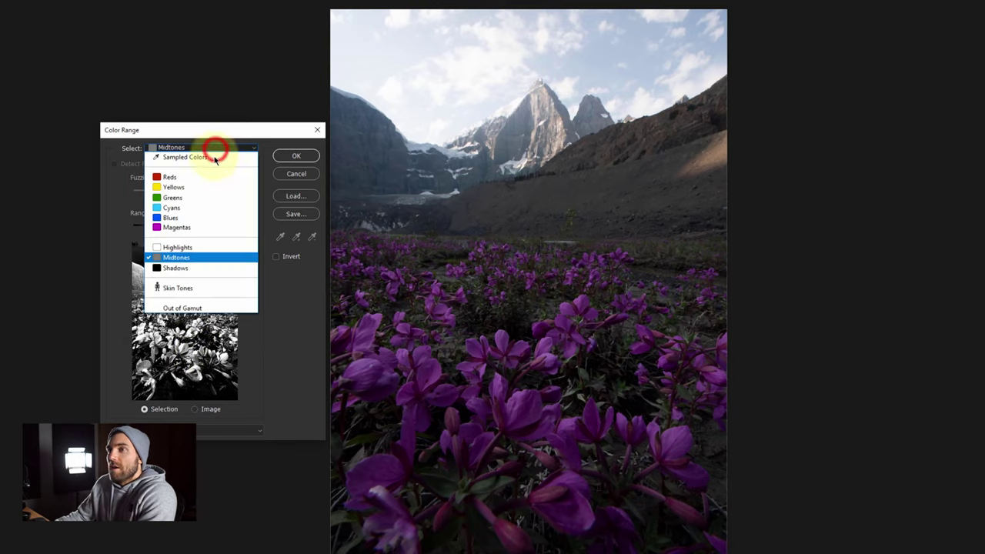
- Preview Shadows with Fuzziness 100 and the range reduced to about 95
click(187, 268)
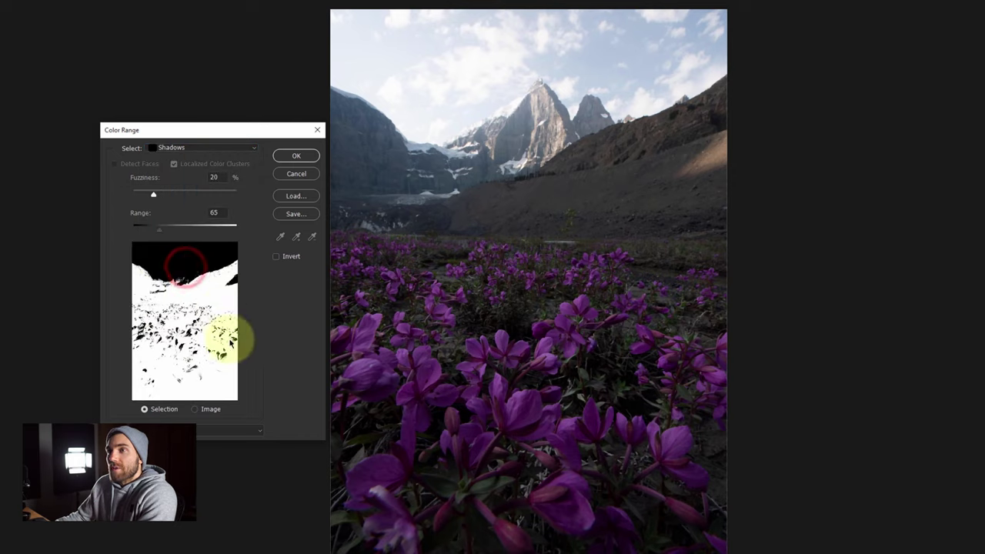
drag(157, 195, 240, 197)
drag(160, 230, 280, 242)
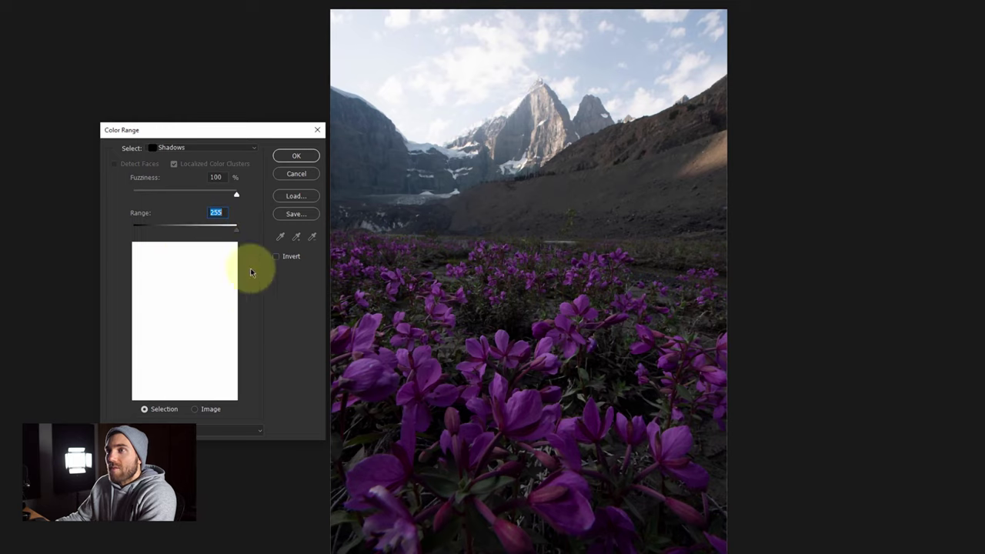
drag(236, 228, 169, 230)
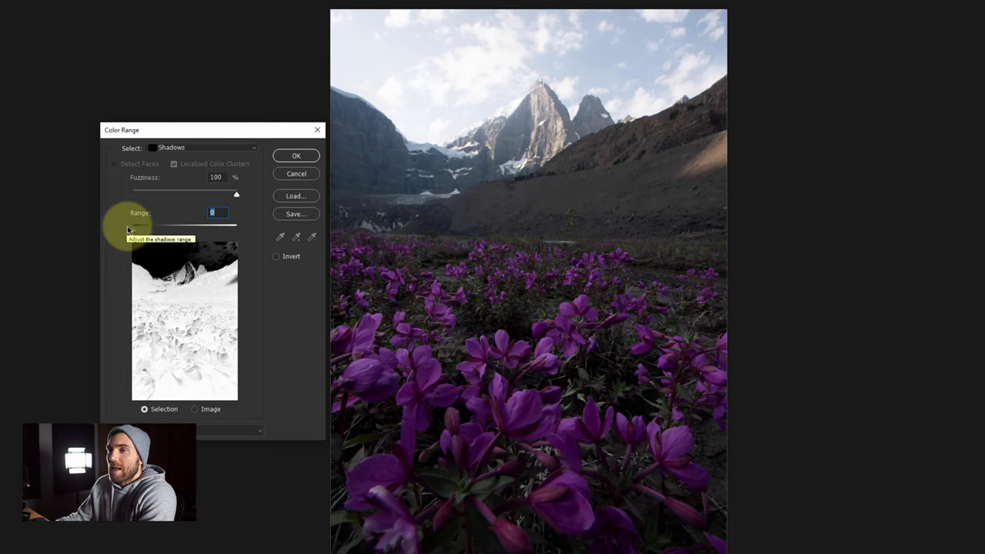
- Set the Color Range selection type back to Highlights
click(176, 147)
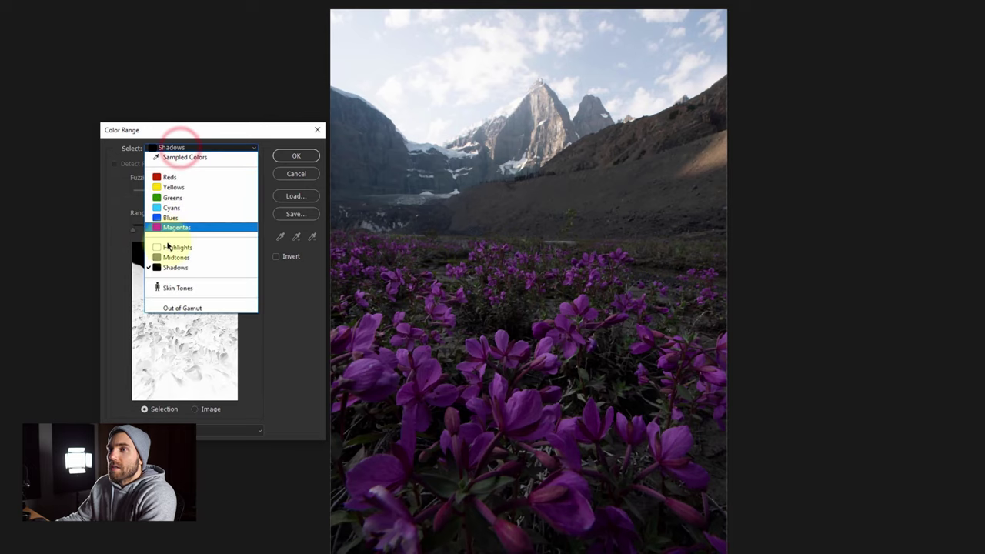
click(167, 247)
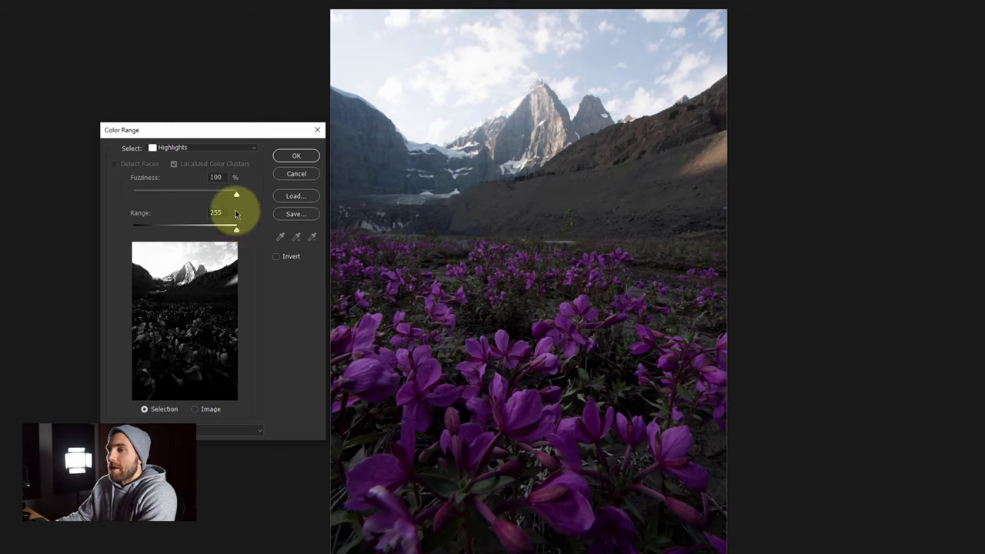
click(235, 146)
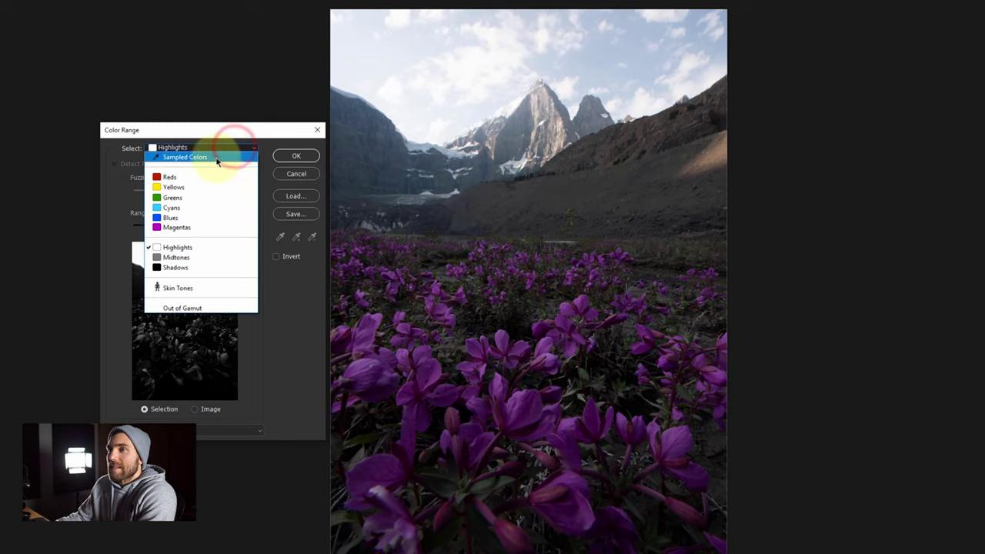
- Switch to Sampled Colors and eyedropper several purple flowers across the meadow
click(172, 157)
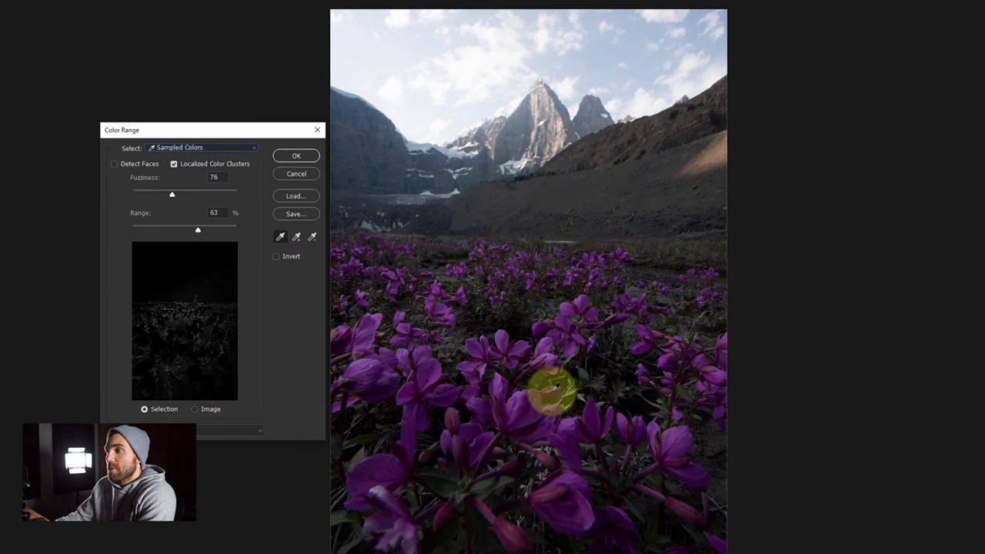
click(534, 397)
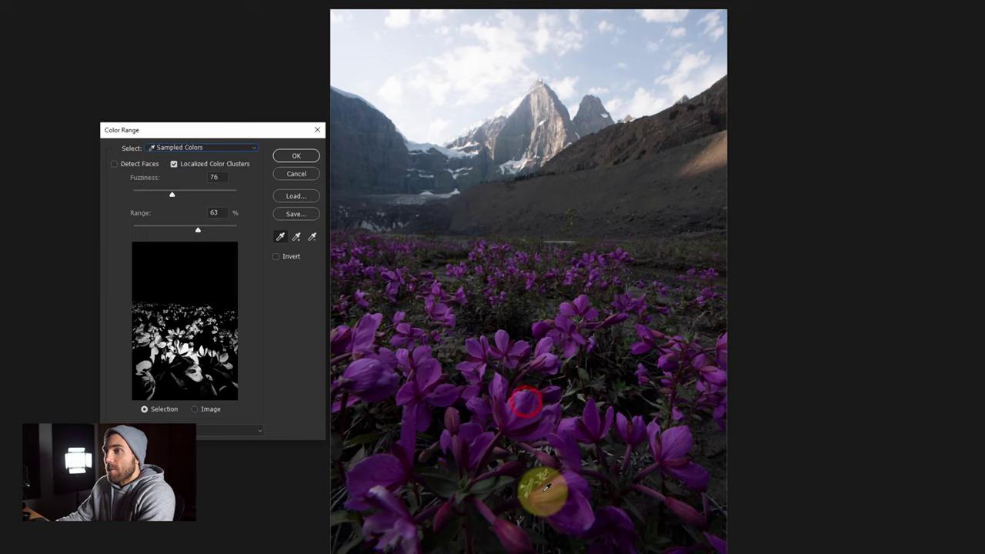
click(372, 322)
click(366, 372)
click(425, 362)
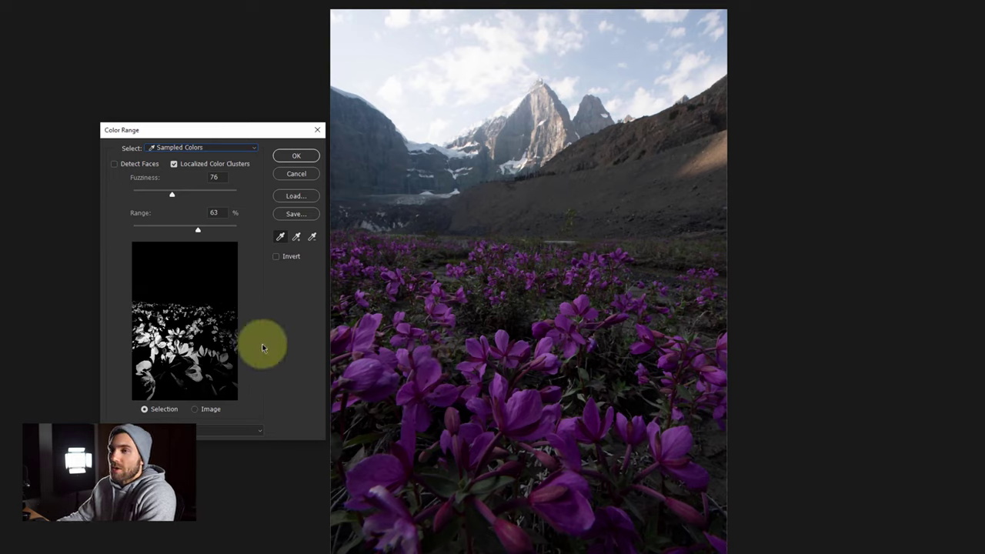
click(579, 303)
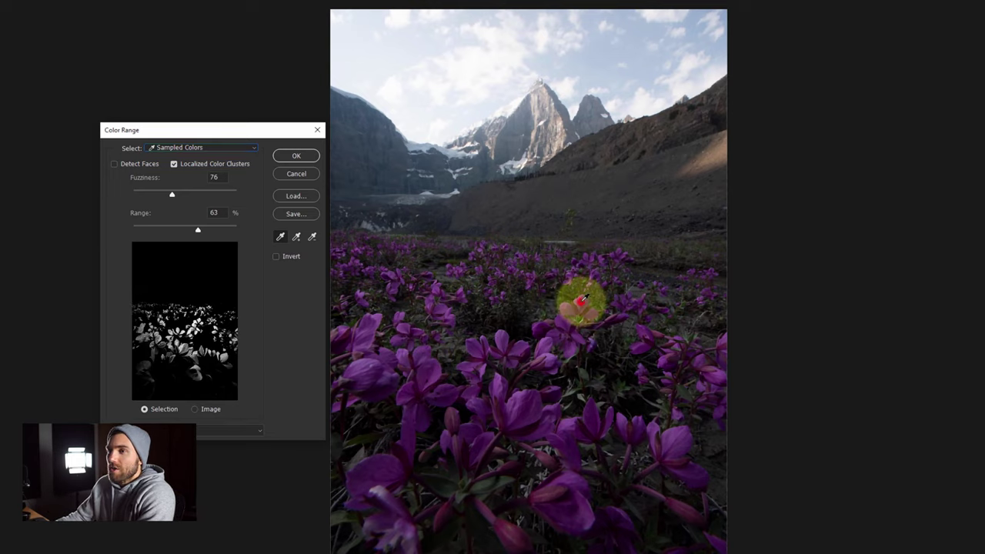
click(517, 413)
click(519, 405)
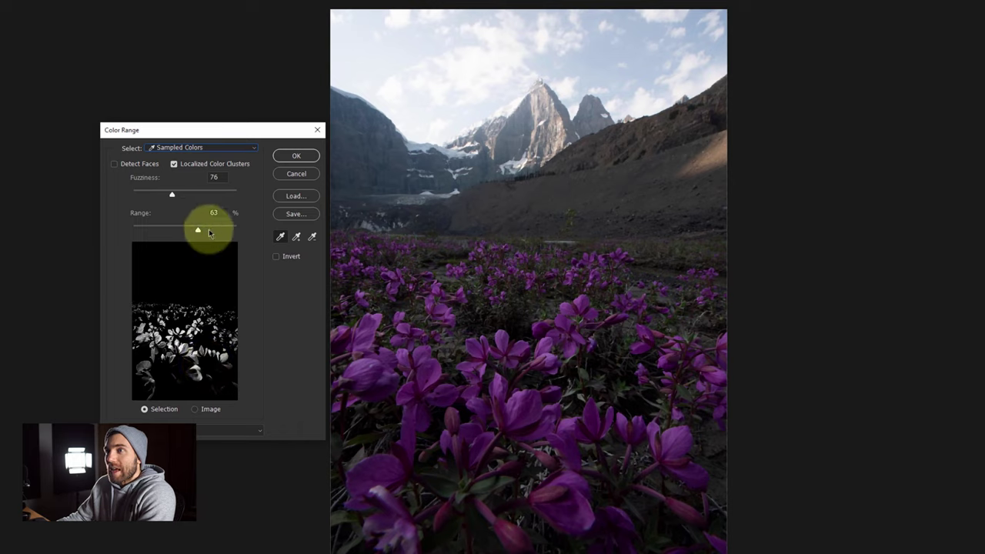
- Raise Fuzziness to 138 and widen Range to 77%
mouse_move(172, 197)
mouse_down()
mouse_move(201, 198)
mouse_move(185, 198)
mouse_up()
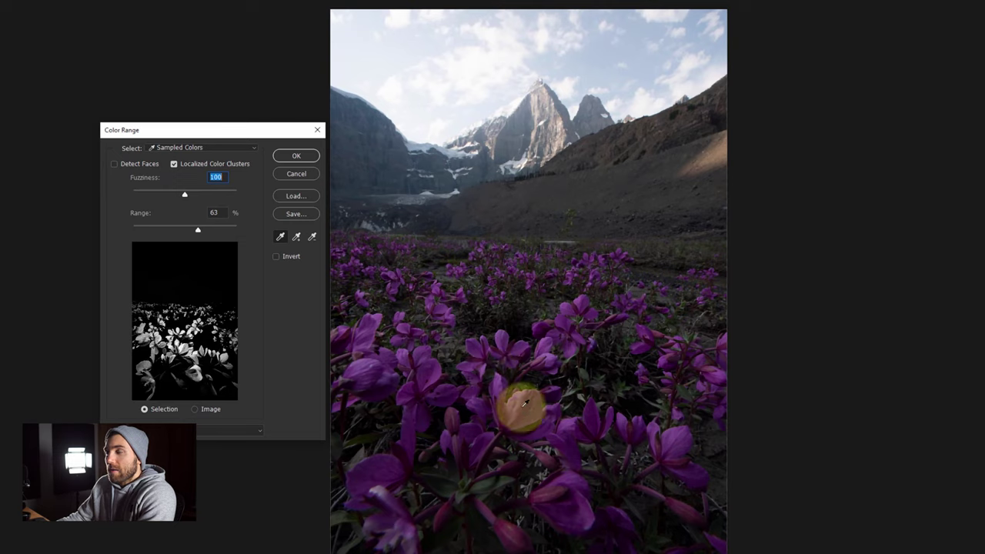
drag(185, 194, 187, 194)
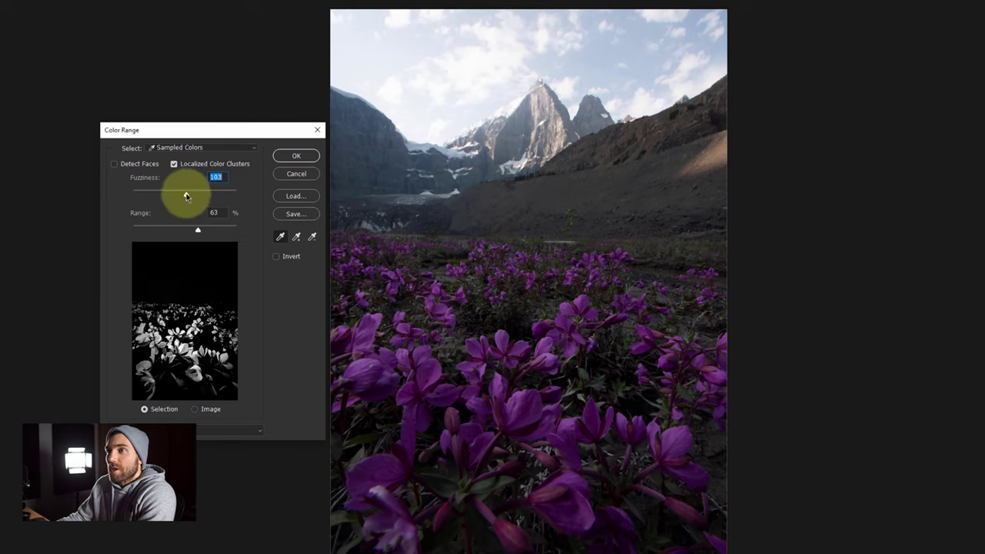
drag(187, 194, 195, 197)
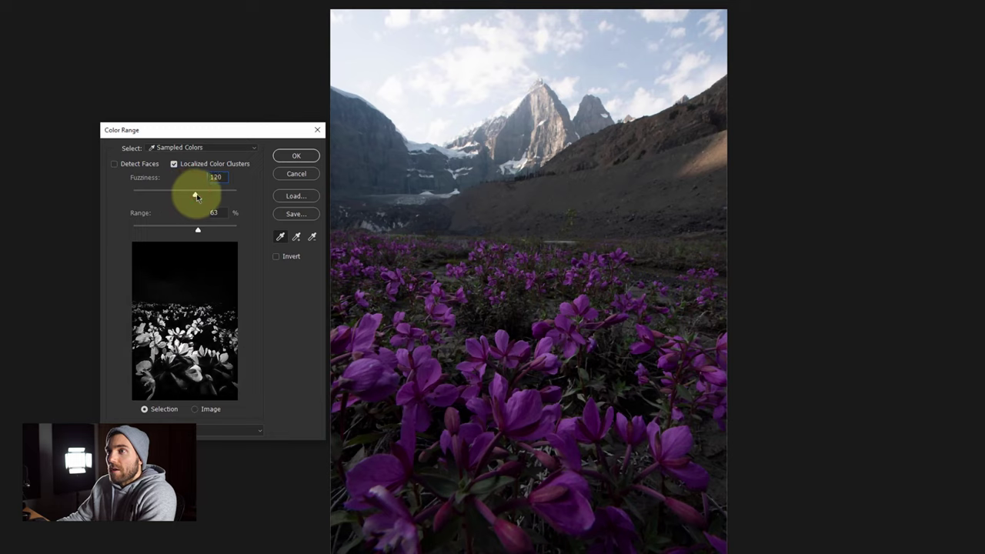
drag(198, 196, 142, 234)
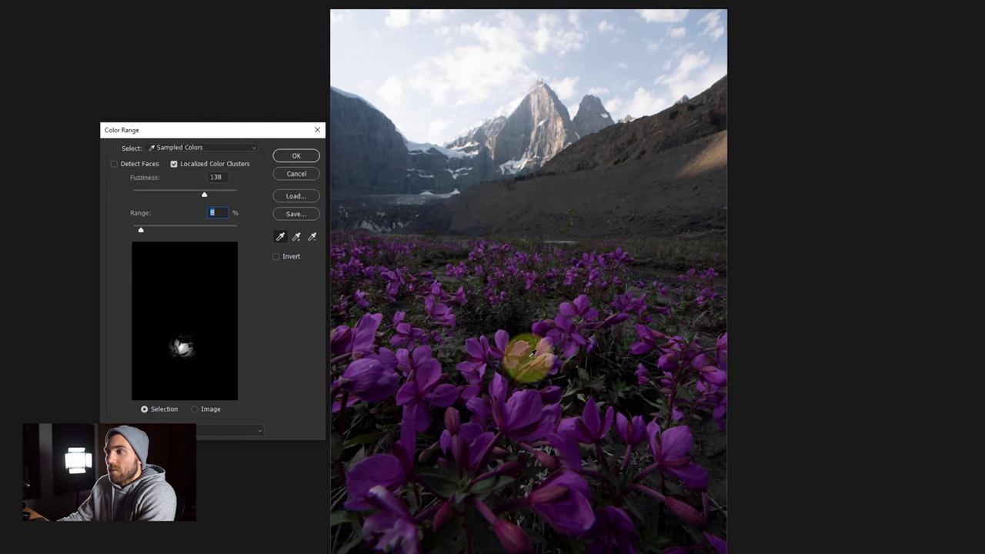
click(142, 231)
drag(142, 231, 213, 229)
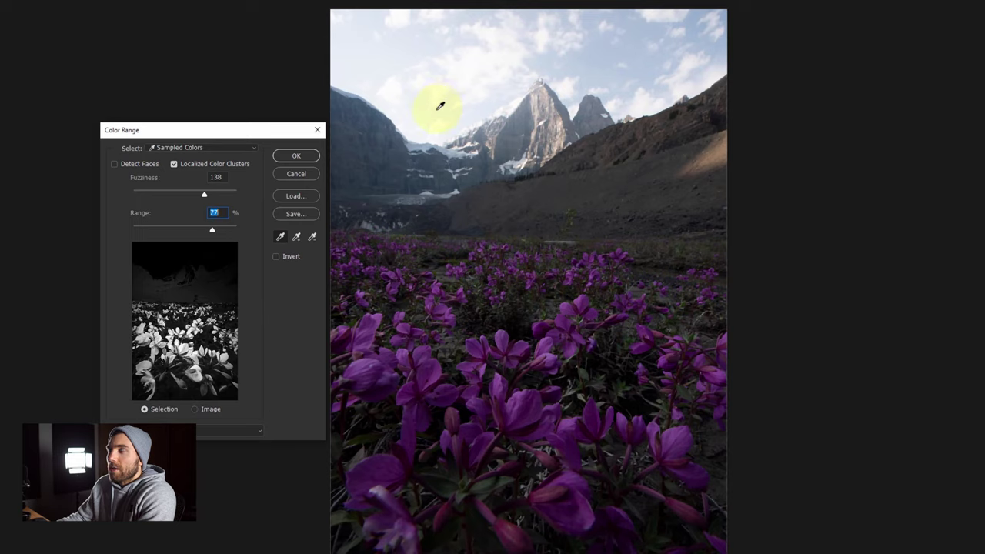
- Sample the sky and retune Fuzziness to 151 and Range to 59%
click(470, 80)
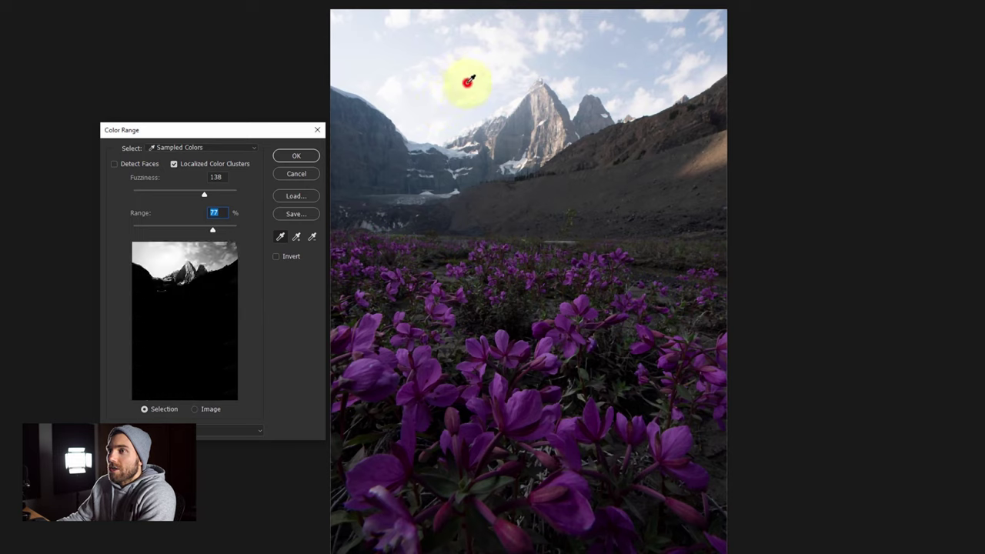
mouse_move(203, 197)
mouse_down()
mouse_move(183, 198)
mouse_move(204, 194)
mouse_up()
drag(213, 229, 175, 229)
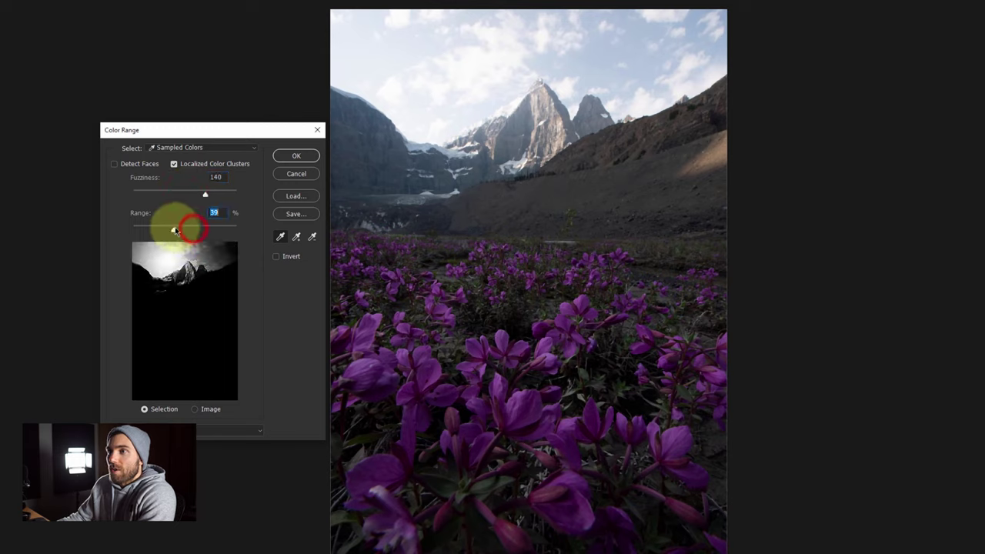
drag(204, 194, 249, 200)
drag(172, 230, 193, 229)
drag(233, 194, 211, 196)
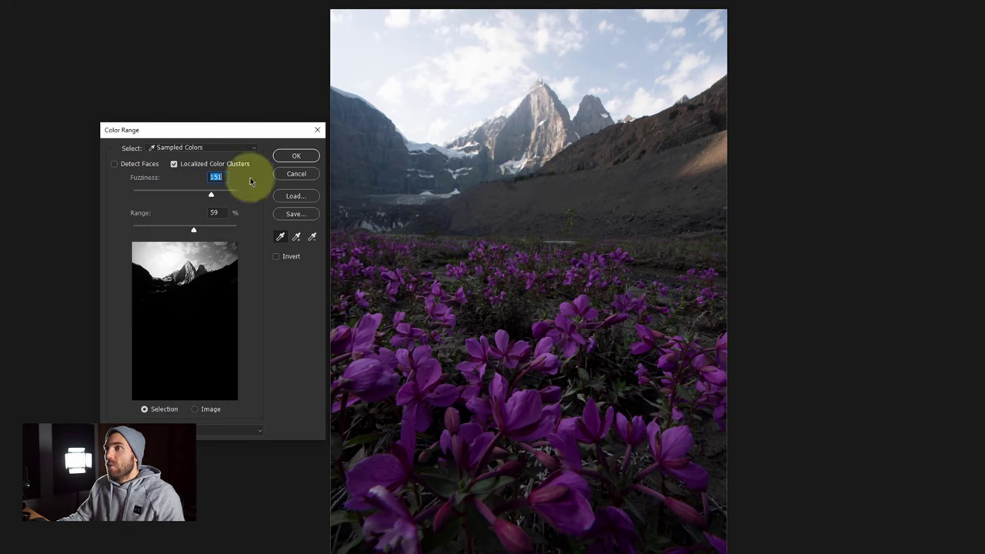
- Sample the mountain peak, then resample the foreground flowers
click(508, 131)
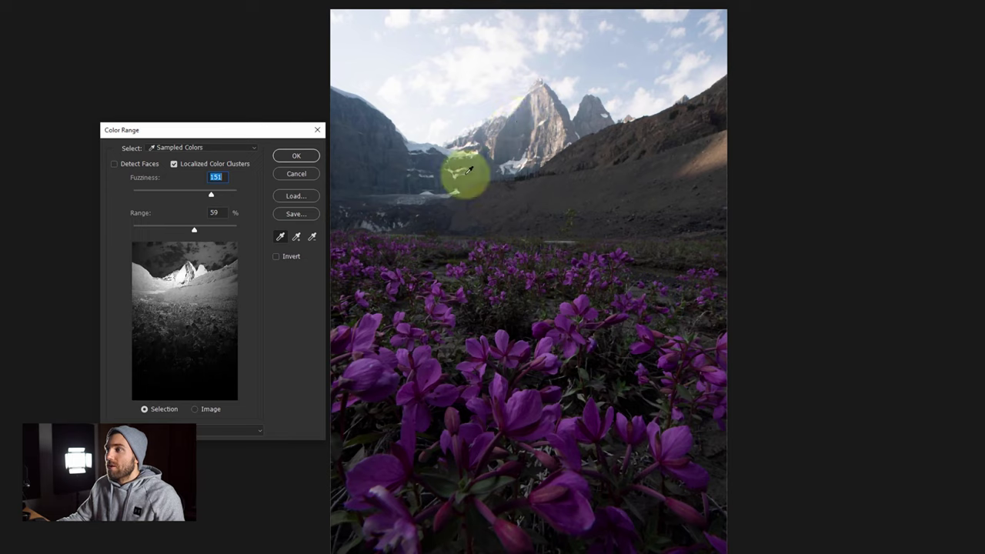
click(525, 399)
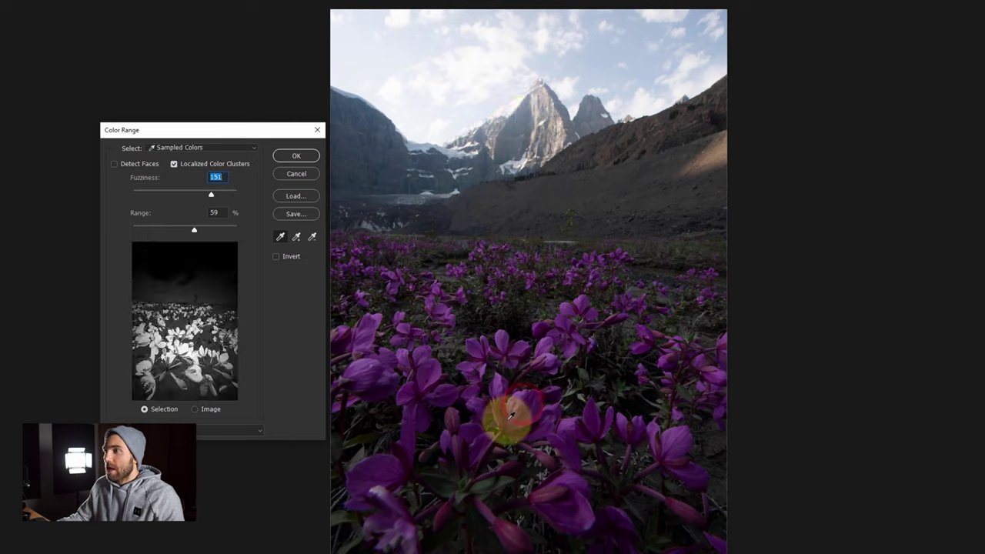
click(525, 400)
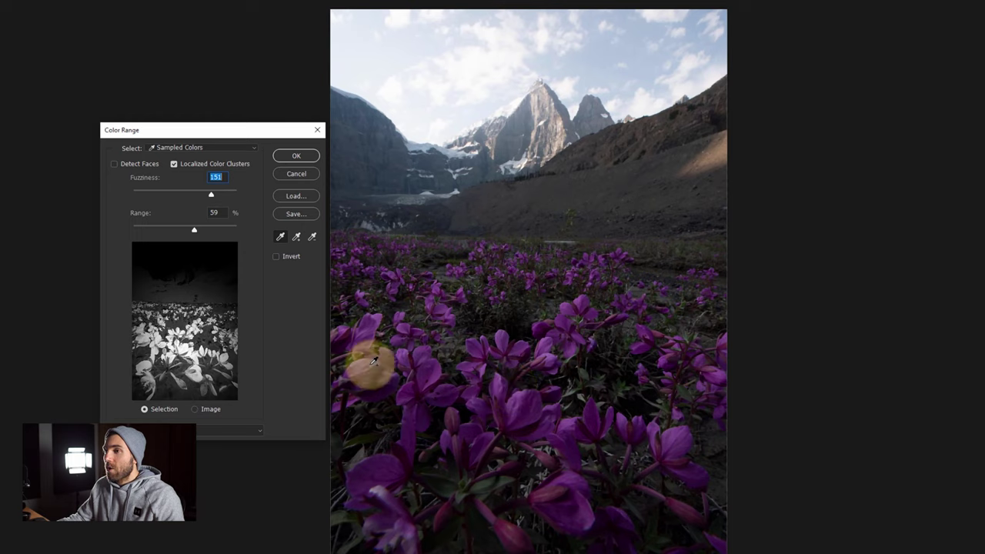
- Add flower, meadow, sky, peak and slope samples to the Color Range selection
click(369, 364)
click(402, 307)
shift+click(483, 221)
shift+click(467, 101)
shift+click(595, 73)
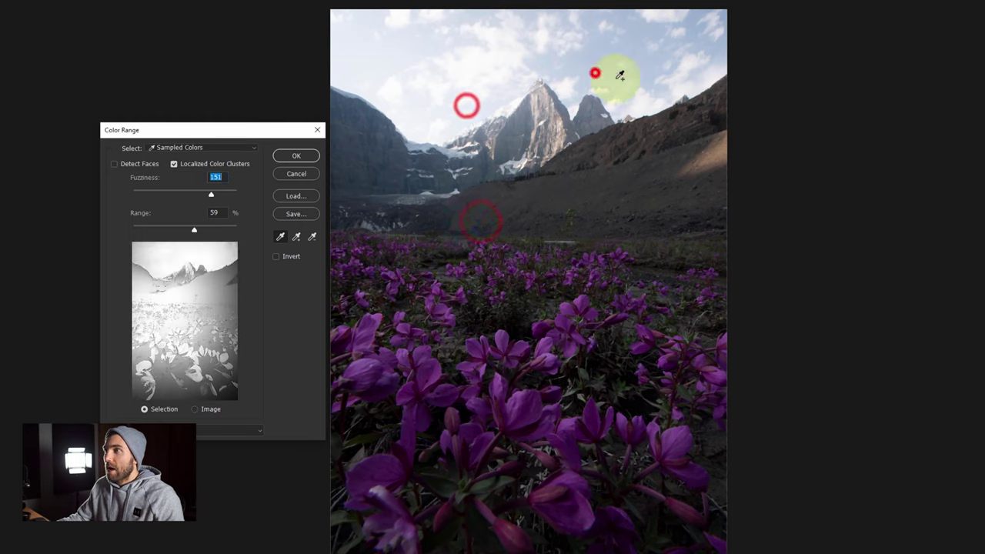
shift+click(664, 161)
shift+click(594, 281)
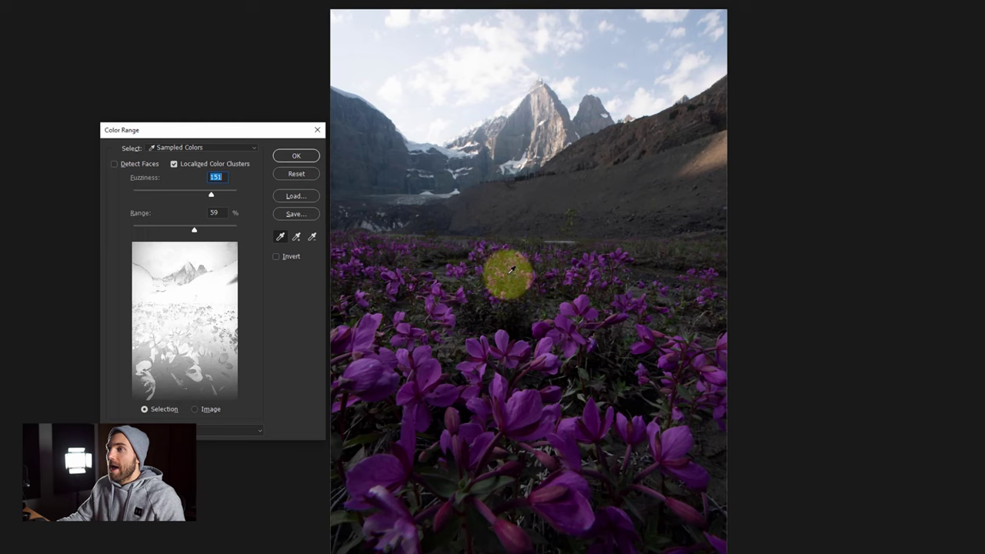
- Subtract the meadow ground and dirt slope tones from the mask
click(508, 273)
click(495, 306)
click(408, 266)
click(555, 240)
click(664, 212)
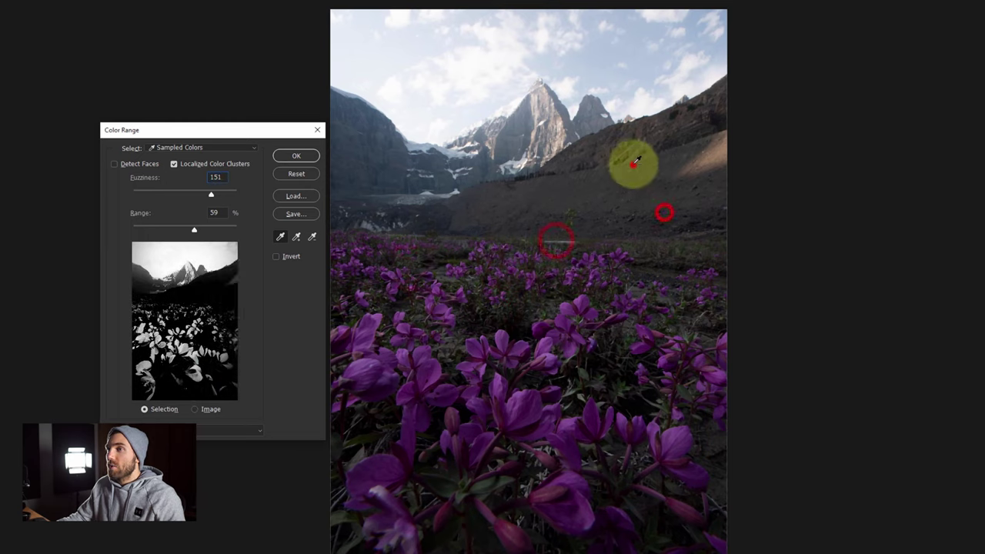
click(633, 164)
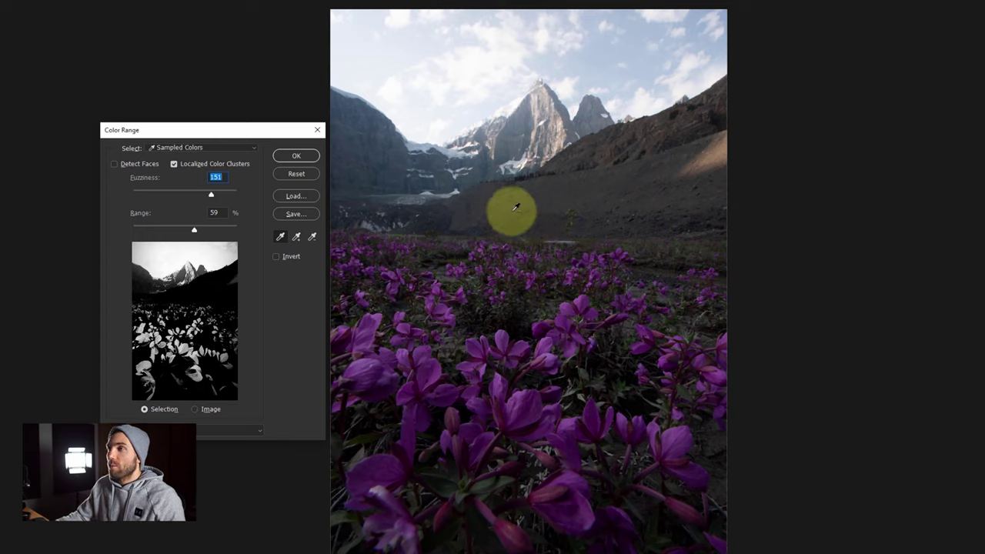
key(alt)
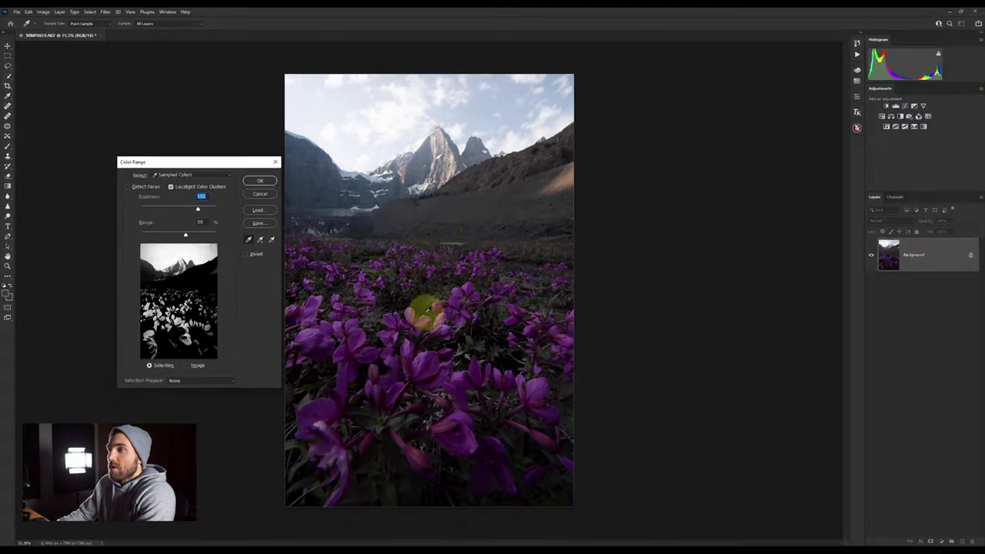
- Resample the purple flowers, set Fuzziness 102 and Range 66%, and confirm with OK
click(443, 398)
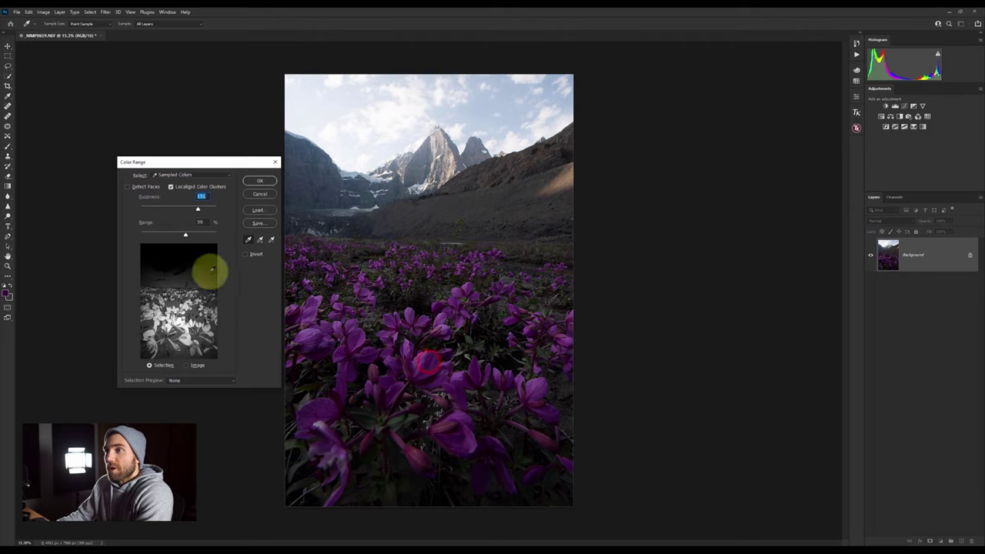
drag(173, 234, 180, 213)
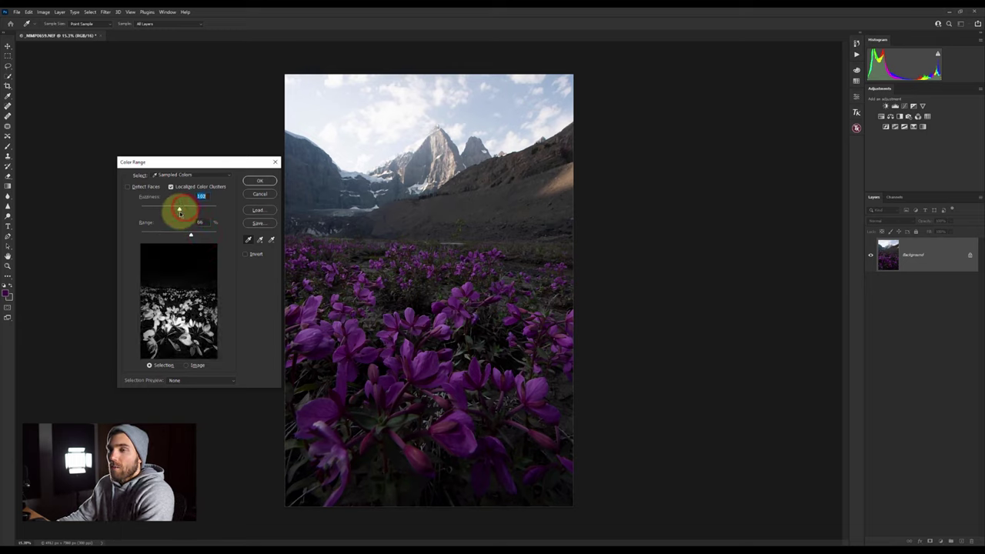
click(179, 210)
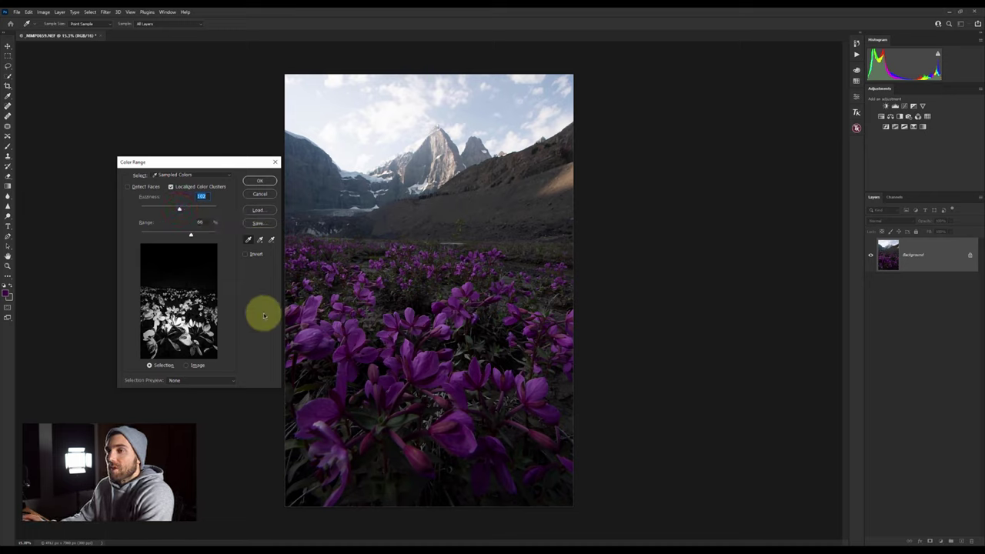
click(260, 181)
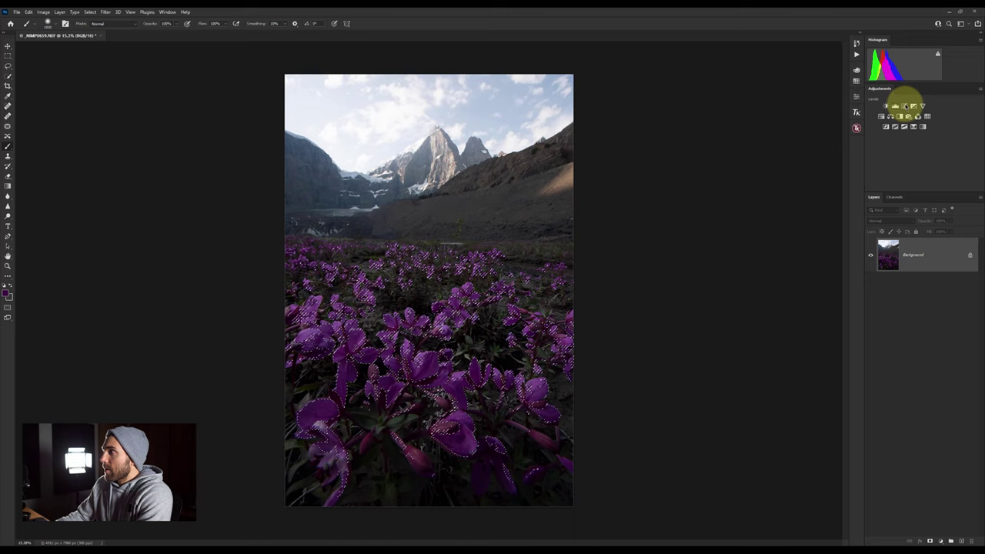
- Add a flower-masked Curves 1 layer with an S-curve, including a point at input 75, output 43, then toggle it to compare
click(905, 105)
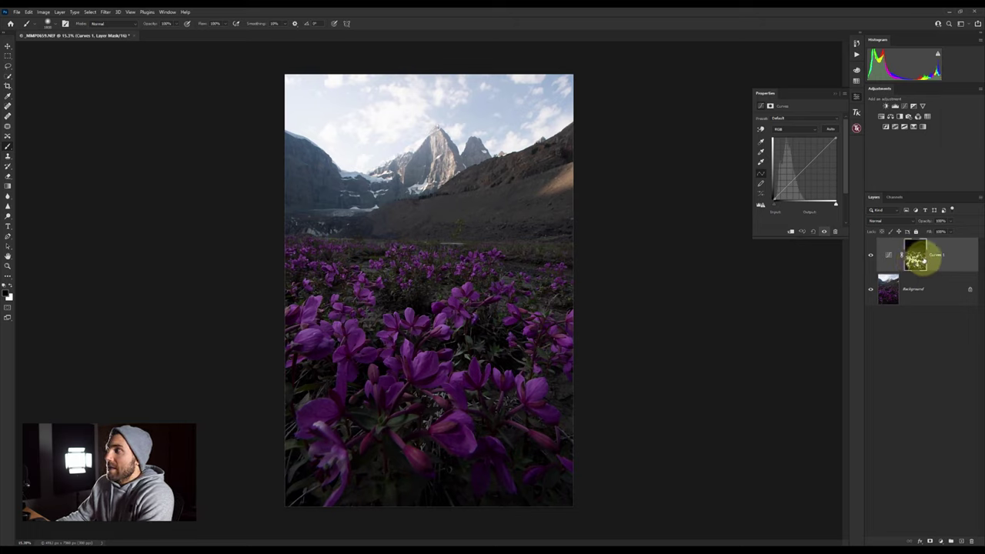
drag(803, 168, 818, 154)
click(793, 181)
click(816, 150)
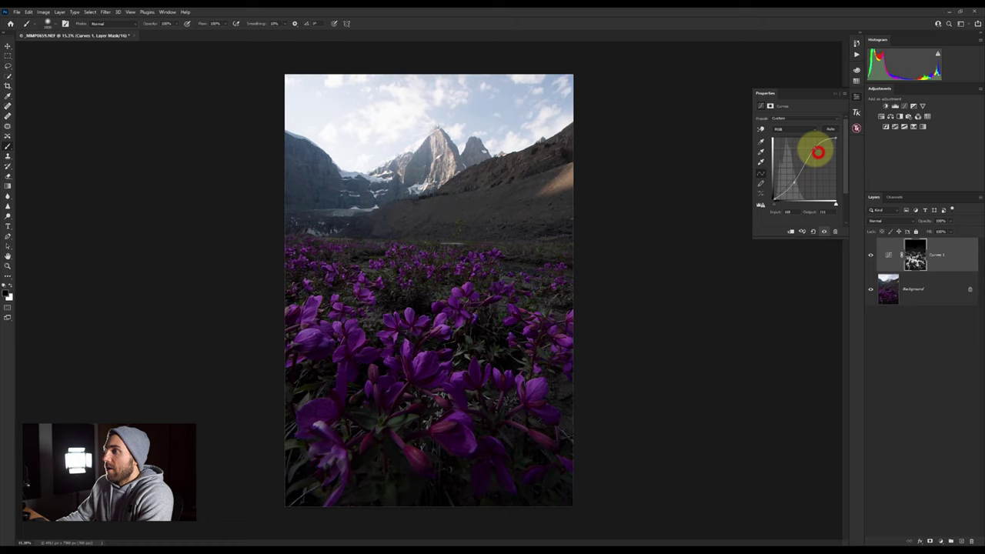
click(794, 181)
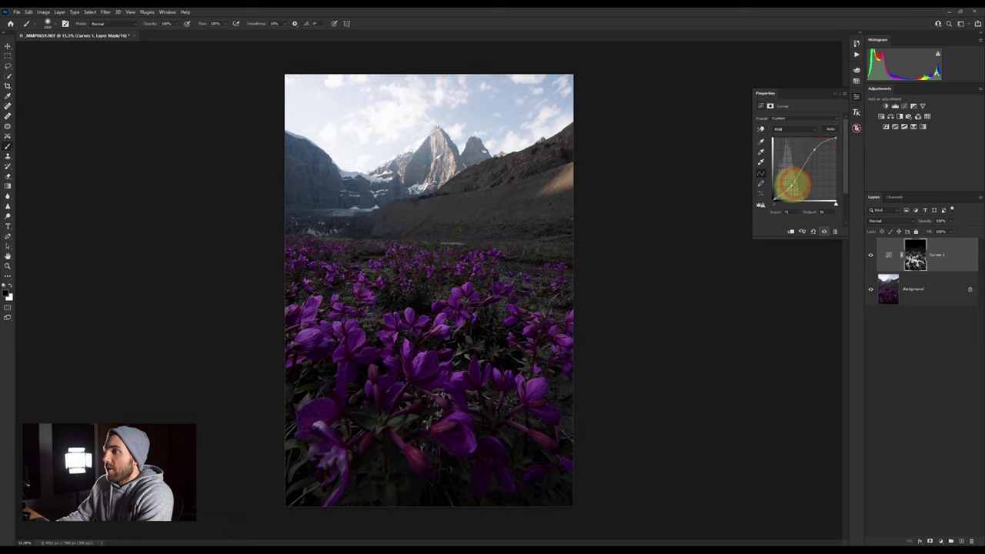
click(869, 257)
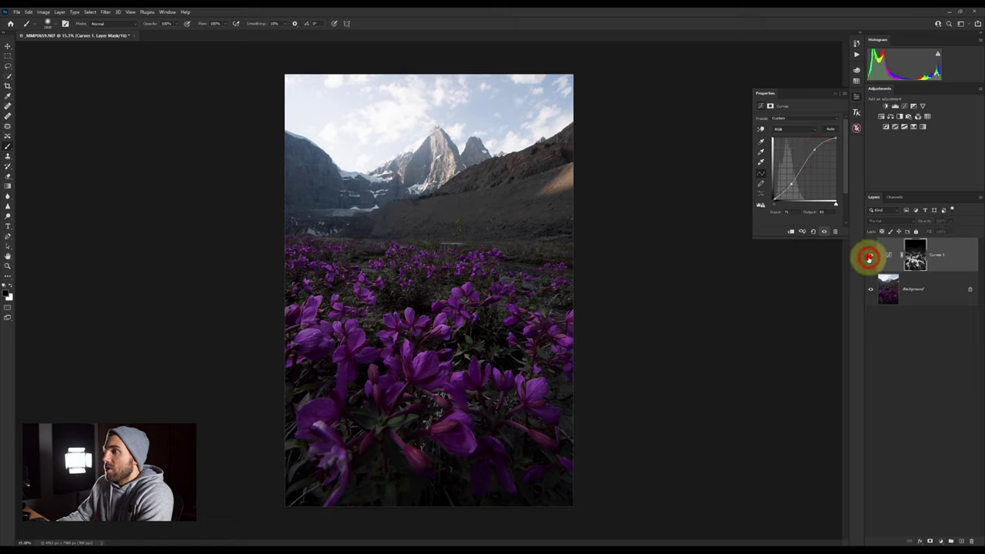
click(870, 257)
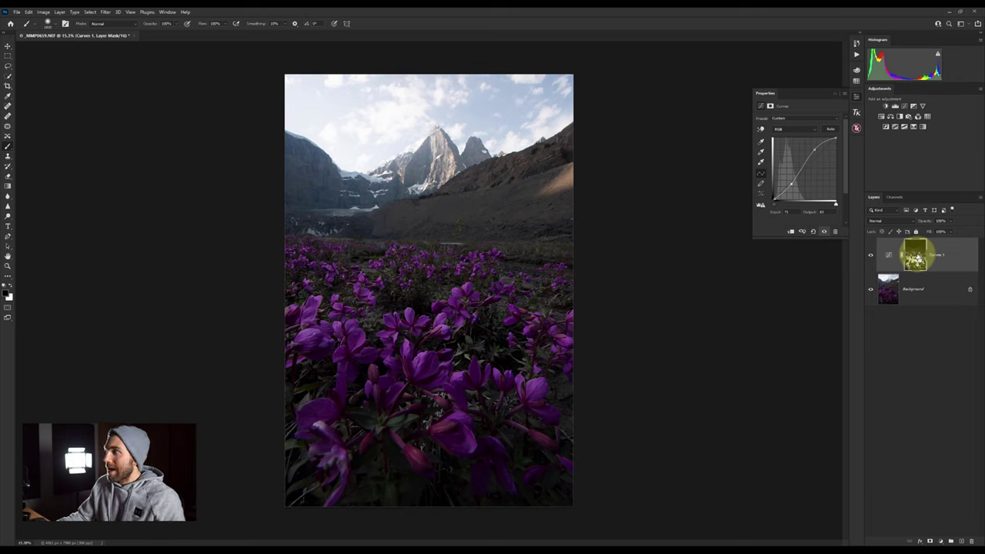
- Load the Curves 1 mask as a selection and add a Hue/Saturation layer with Saturation +17
ctrl+click(915, 255)
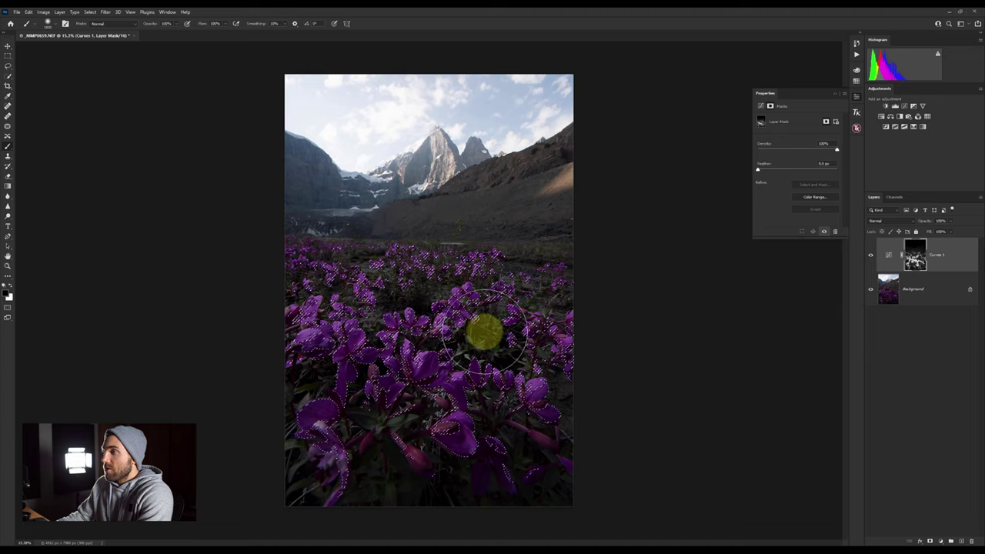
click(882, 118)
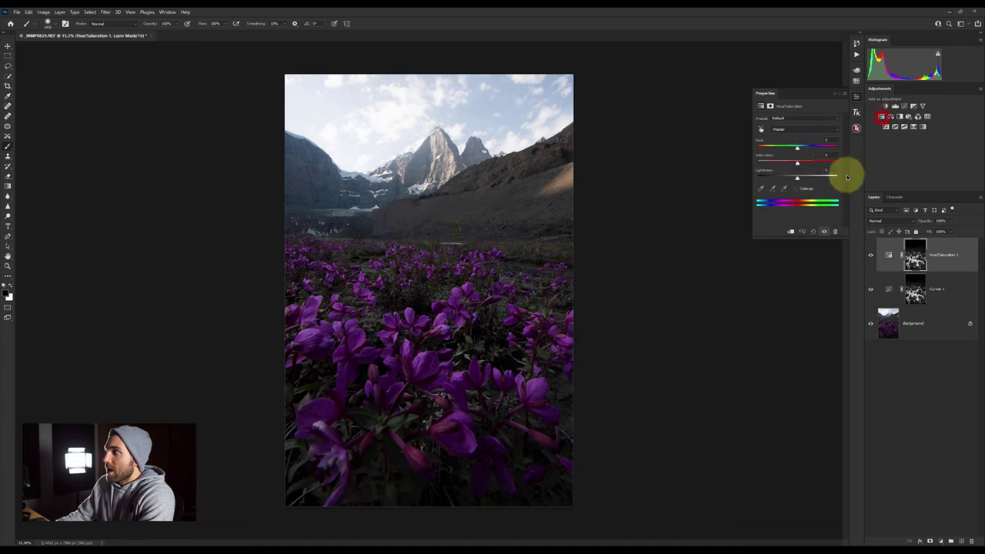
drag(797, 161, 805, 165)
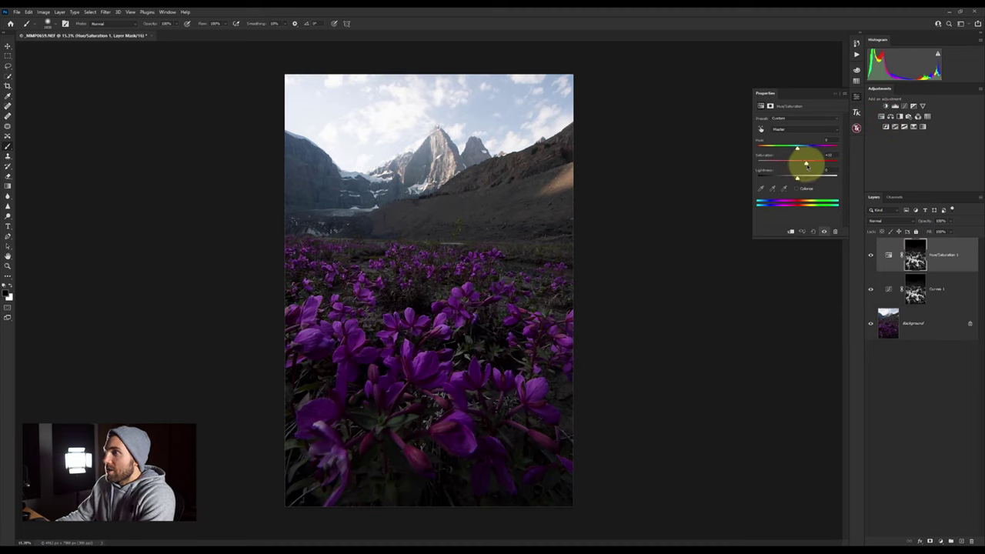
- Toggle both adjustment layers off and on to compare, then select the Background layer
click(870, 254)
click(871, 289)
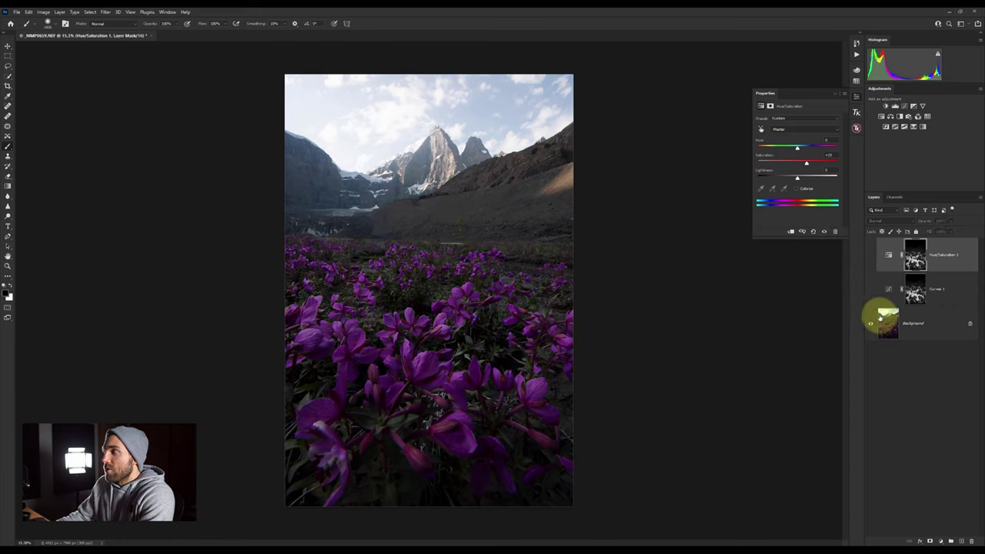
click(870, 289)
click(871, 254)
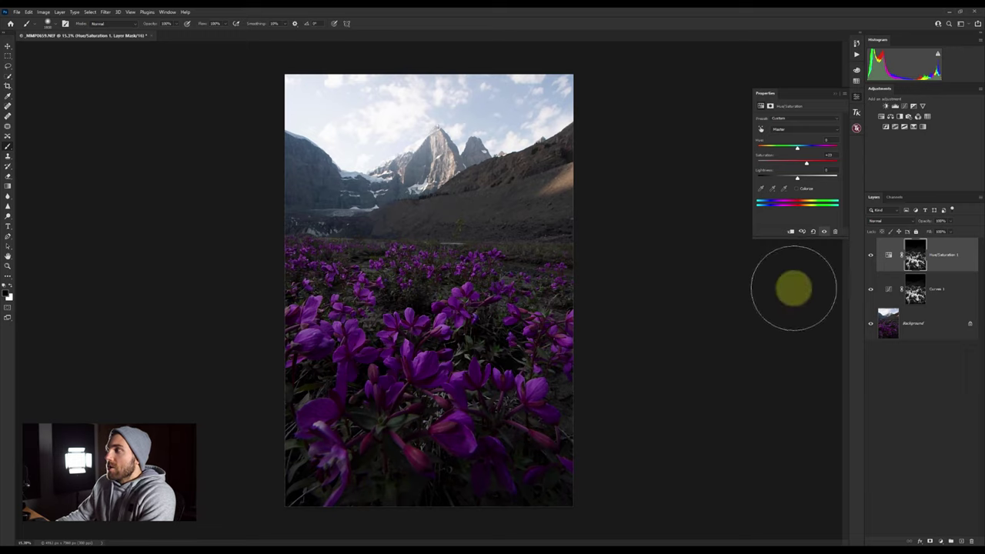
click(884, 318)
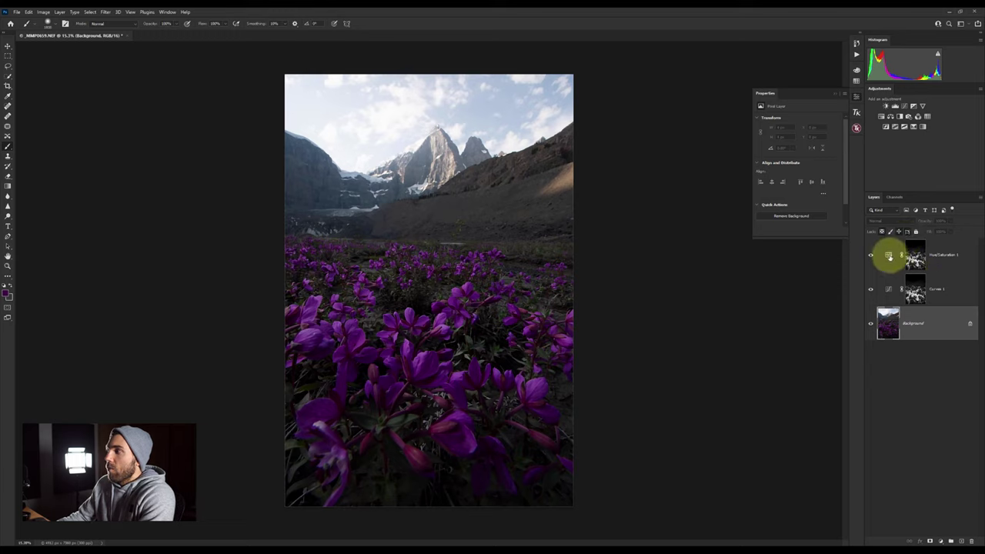
- Check the Hue/Saturation 1 mask and settings, reselect that layer, and bring up the Select menu
click(915, 259)
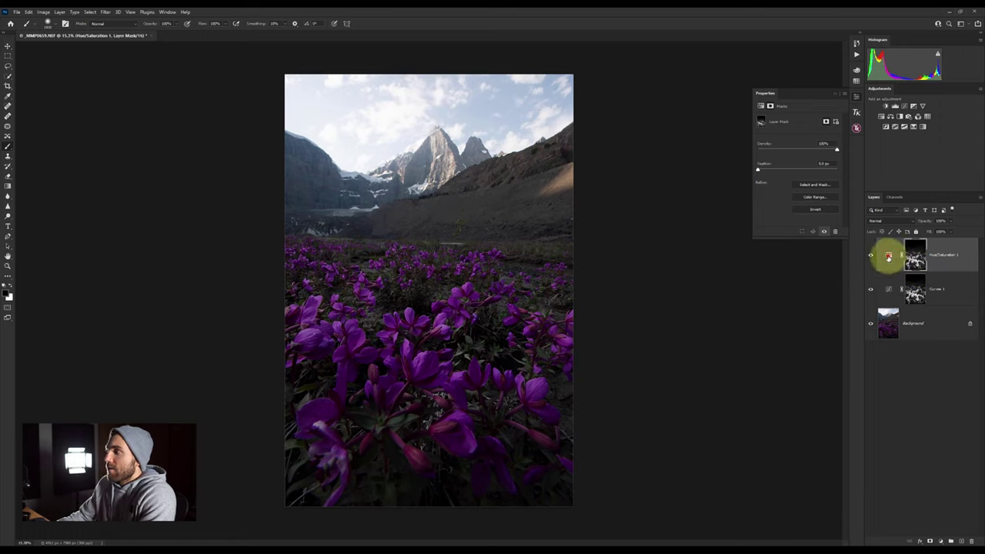
click(888, 257)
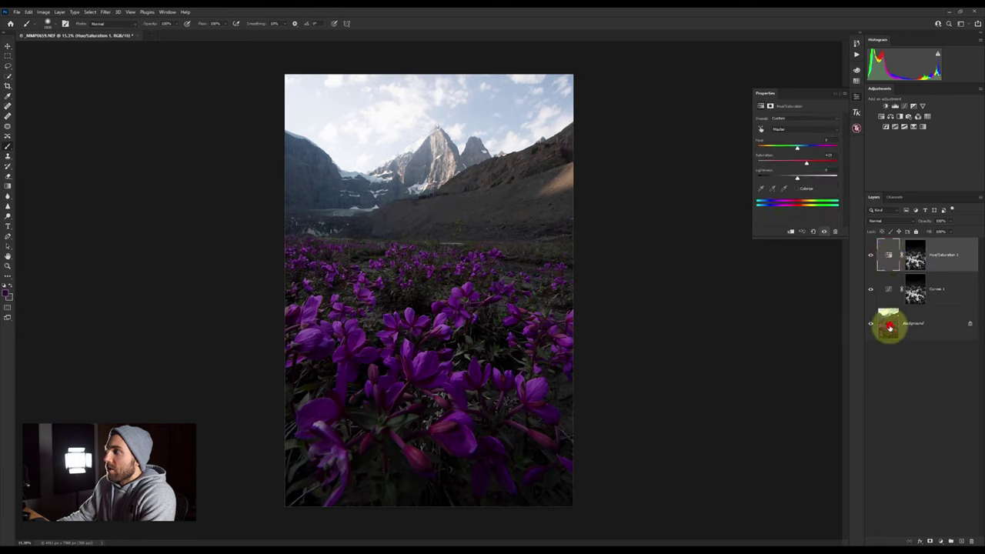
click(888, 324)
click(889, 257)
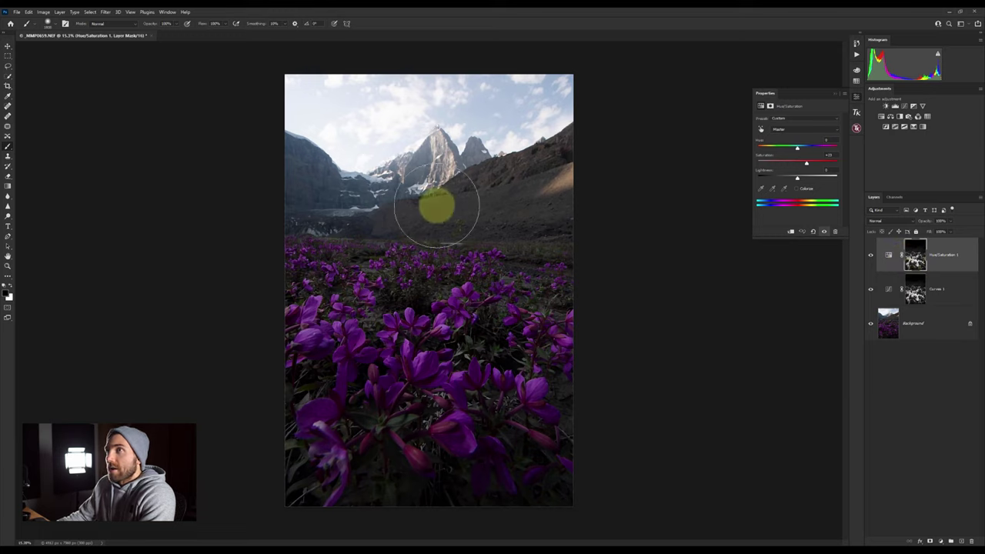
click(90, 12)
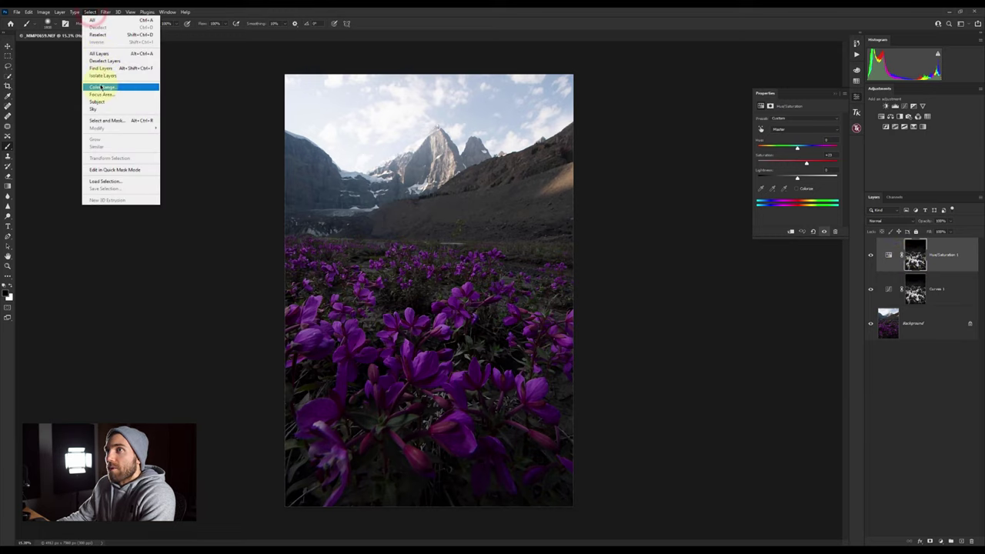
- Try a Highlights Color Range selection, cancel it, and target the Hue/Saturation layer instead of its mask
click(101, 87)
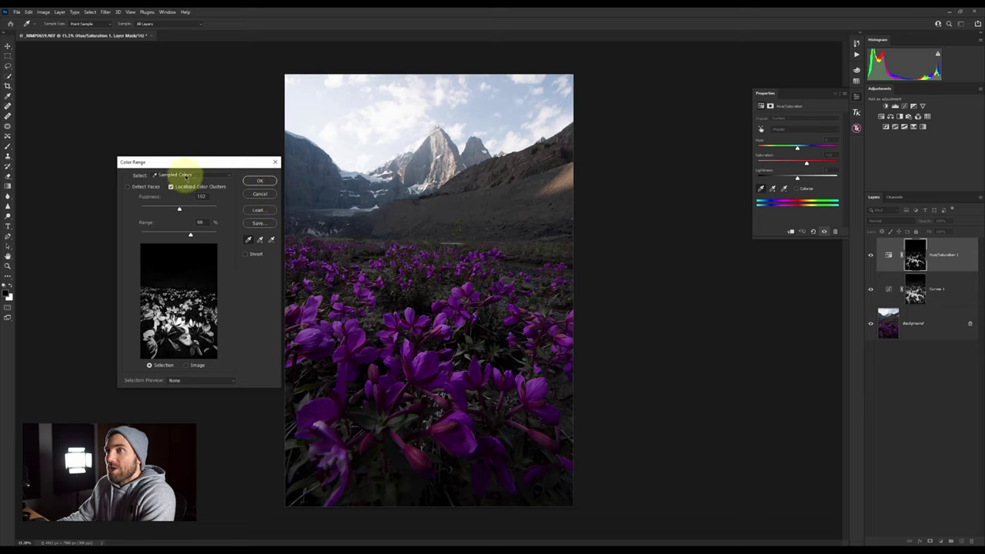
click(189, 175)
click(181, 248)
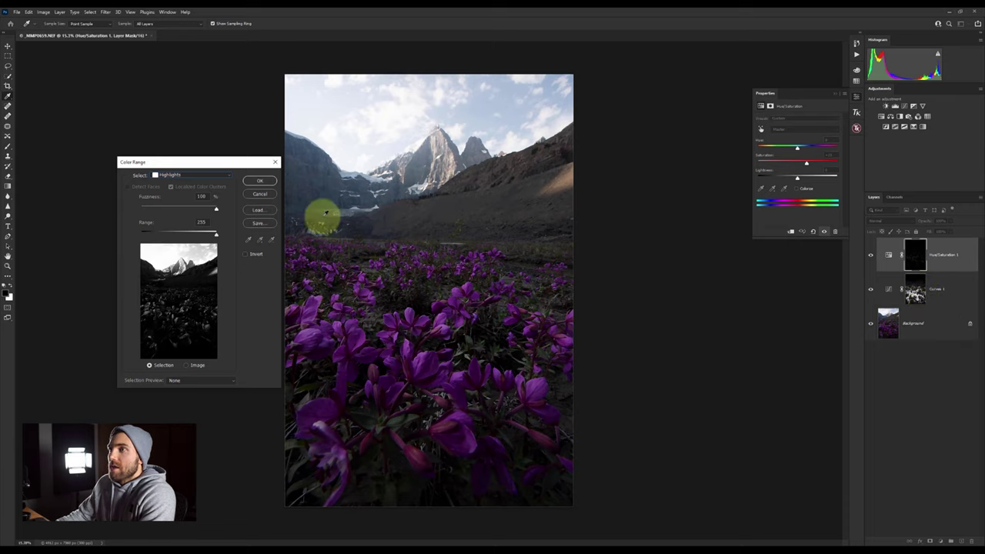
click(259, 193)
click(888, 255)
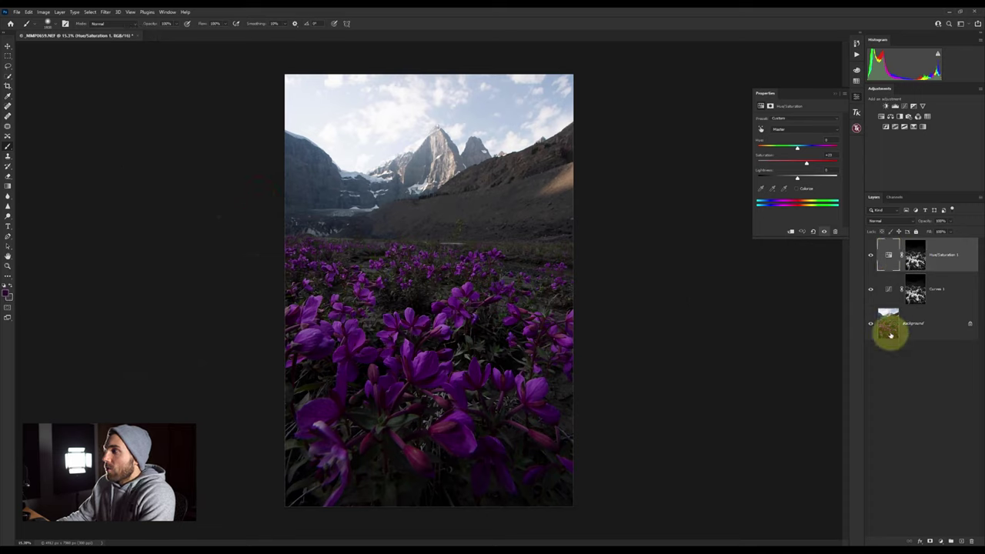
- Reopen Color Range, choose Highlights, then switch back to Sampled Colors
click(90, 12)
click(102, 87)
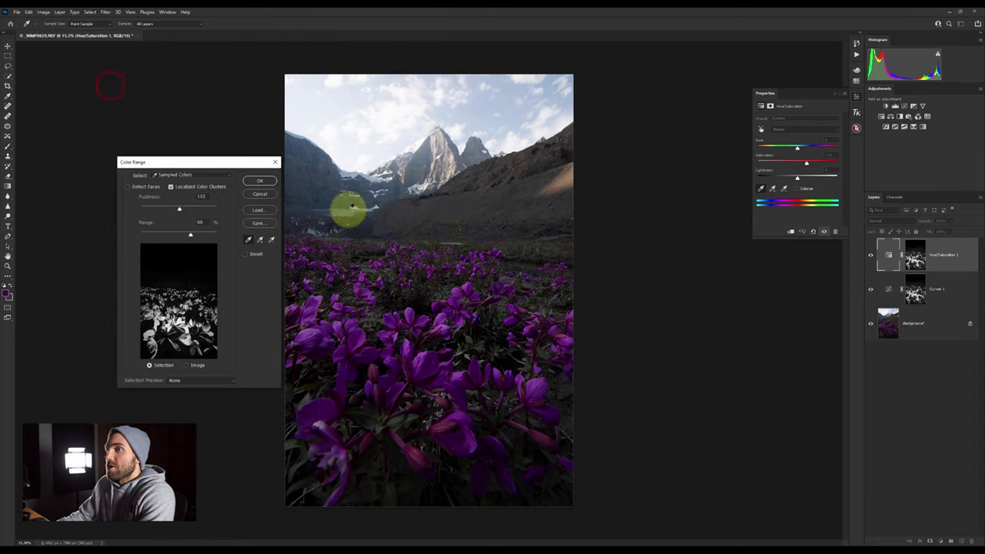
click(193, 175)
click(187, 251)
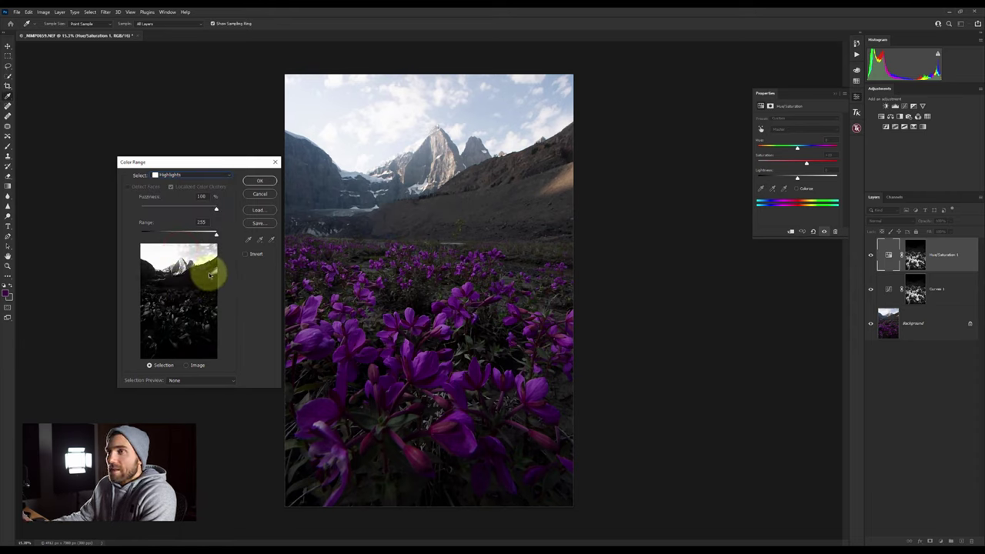
click(210, 177)
click(209, 180)
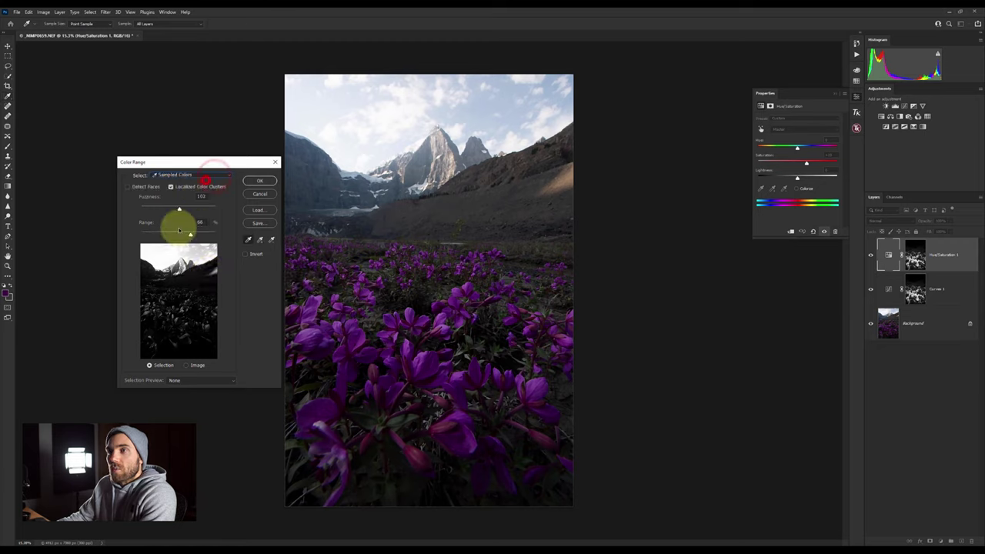
- Sample the sky near the peaks, then return to Highlights and confirm the selection
click(382, 127)
click(405, 122)
click(384, 128)
click(359, 151)
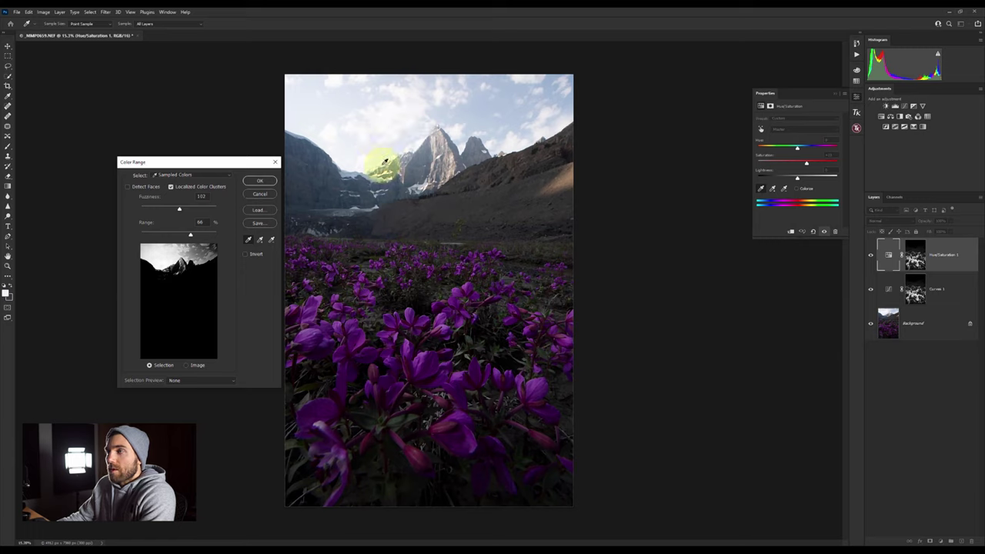
click(192, 175)
click(190, 249)
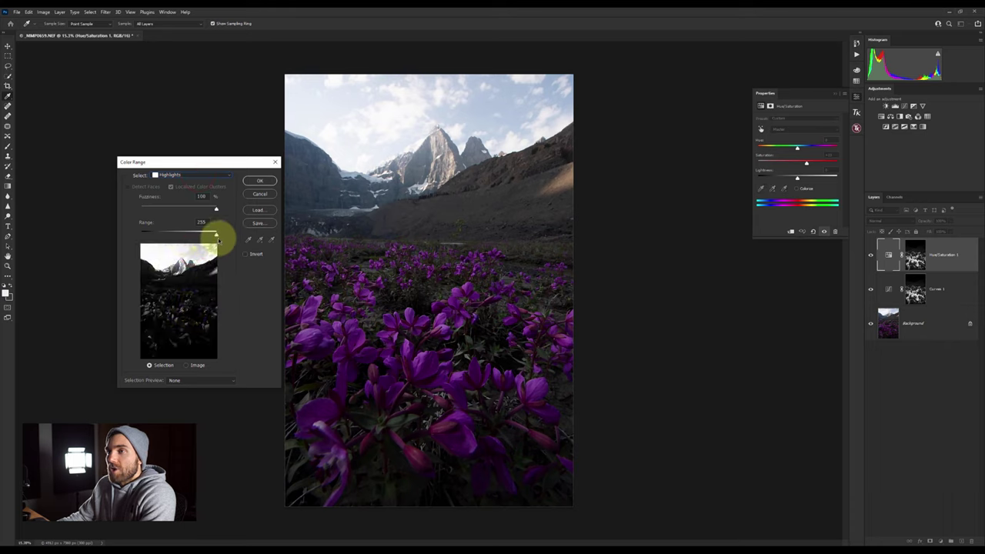
click(258, 181)
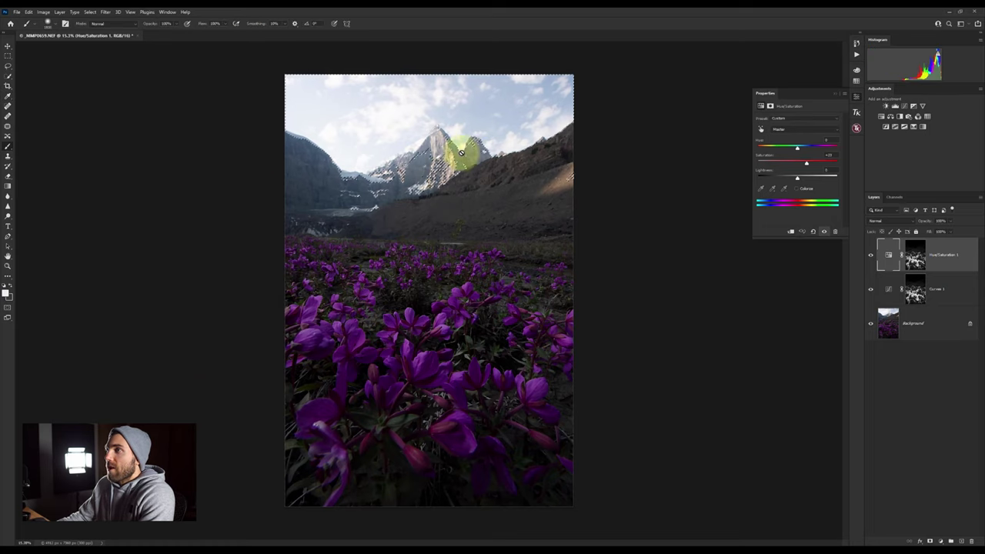
- Add a highlight-masked Curves 2 layer, pull the curve down to darken the sky, and compare
click(905, 105)
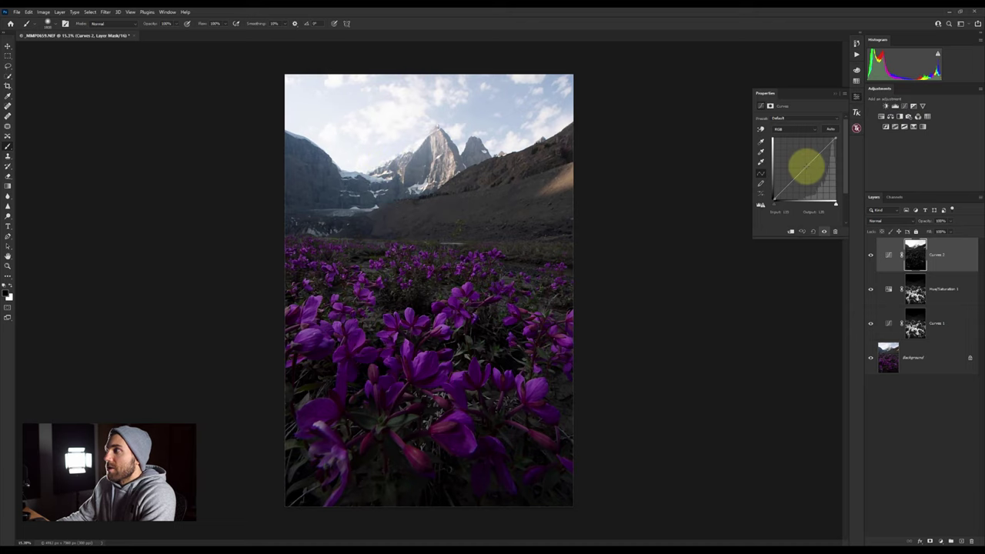
drag(807, 168, 812, 176)
click(870, 254)
click(870, 254)
click(871, 254)
click(870, 254)
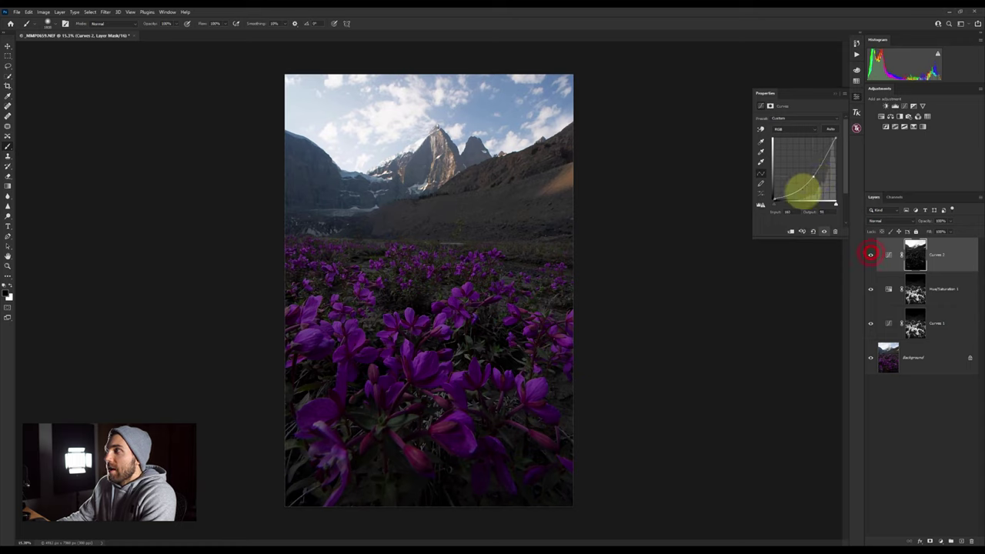
- Reshape the Curves 2 point to fine-tune sky brightness, comparing before and after
drag(816, 171, 814, 176)
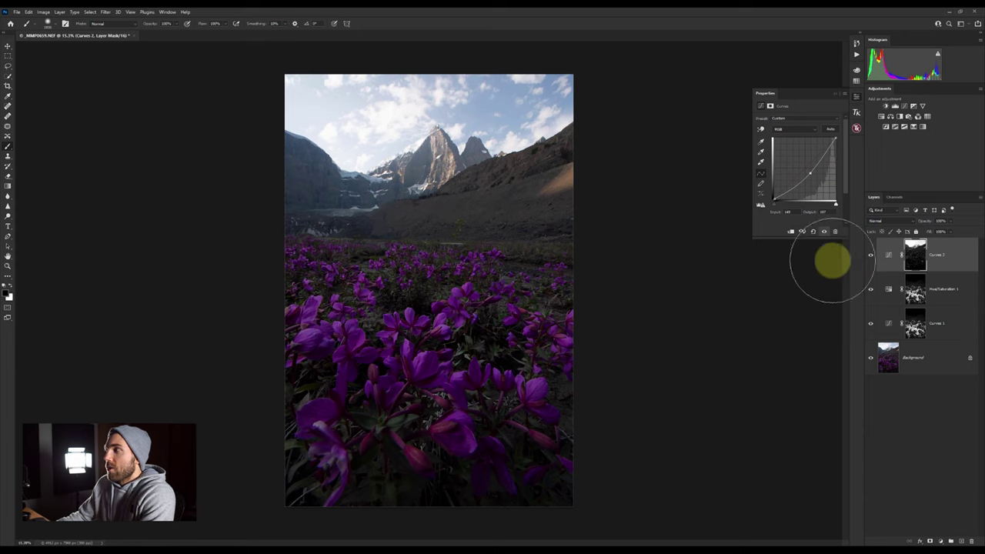
click(867, 255)
click(867, 254)
click(867, 254)
click(867, 254)
click(867, 254)
click(867, 254)
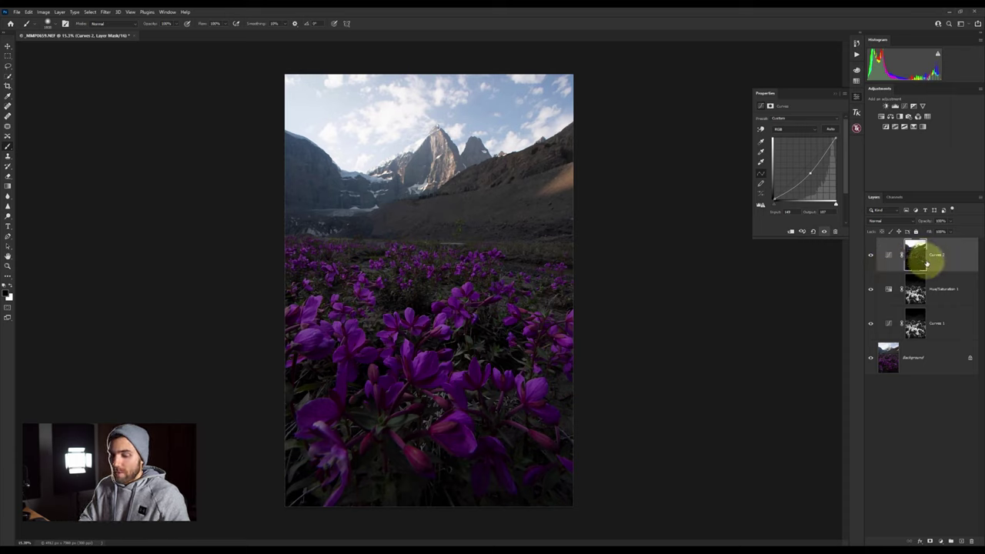
- Group Curves 2 into Group 1 with Ctrl+G and give the group an all-black mask
click(889, 256)
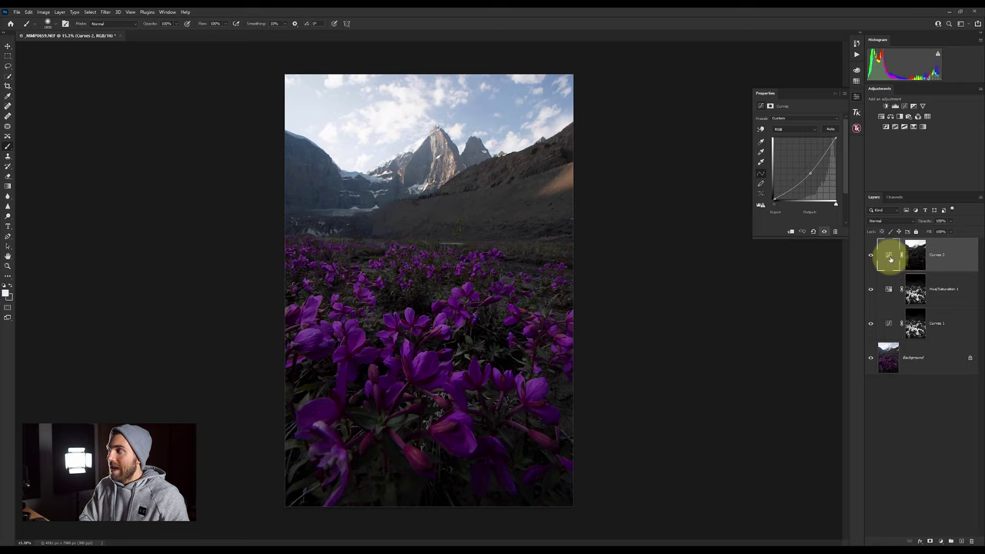
key(ctrl+g)
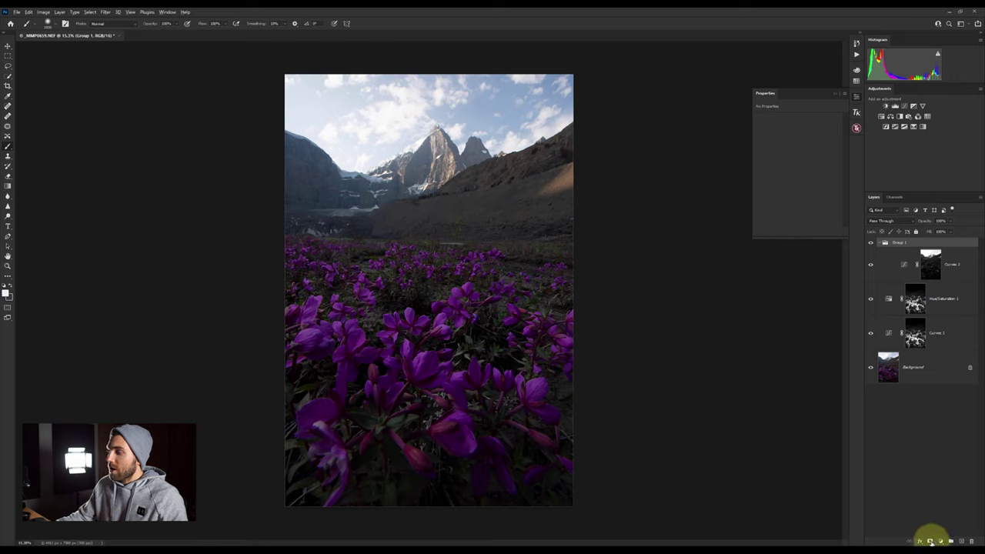
alt+click(930, 541)
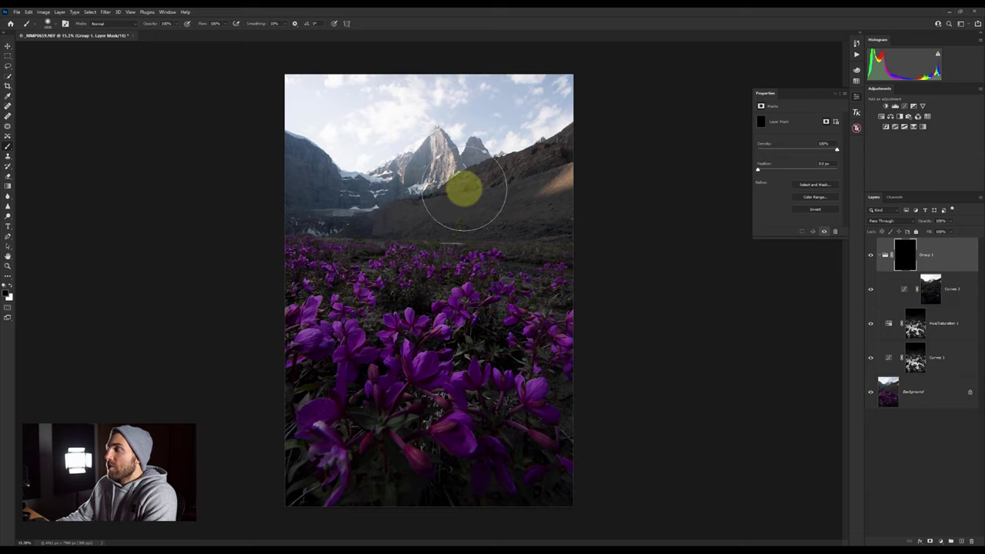
- View the Curves 2 mask, enlarge the brush, and paint black over the foreground plants
click(931, 281)
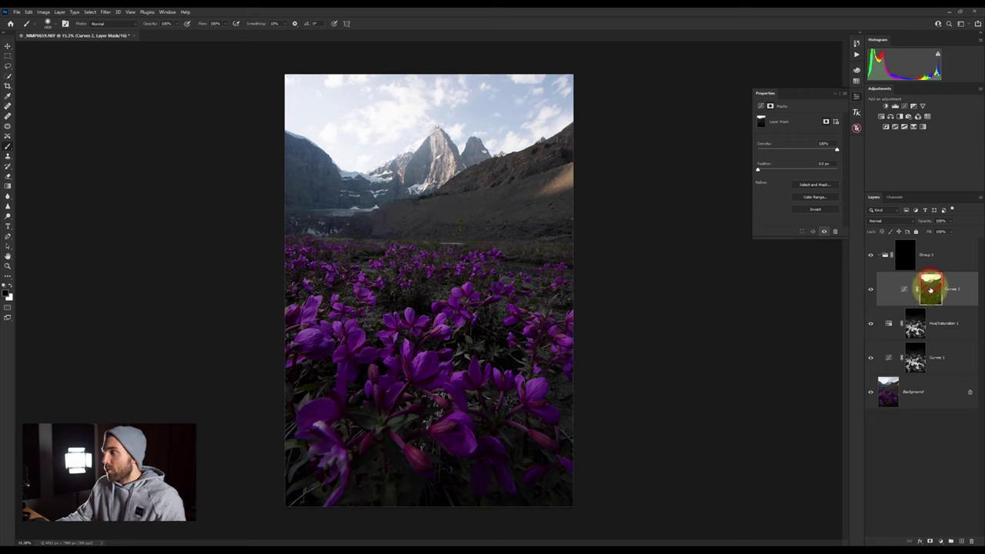
alt+click(930, 289)
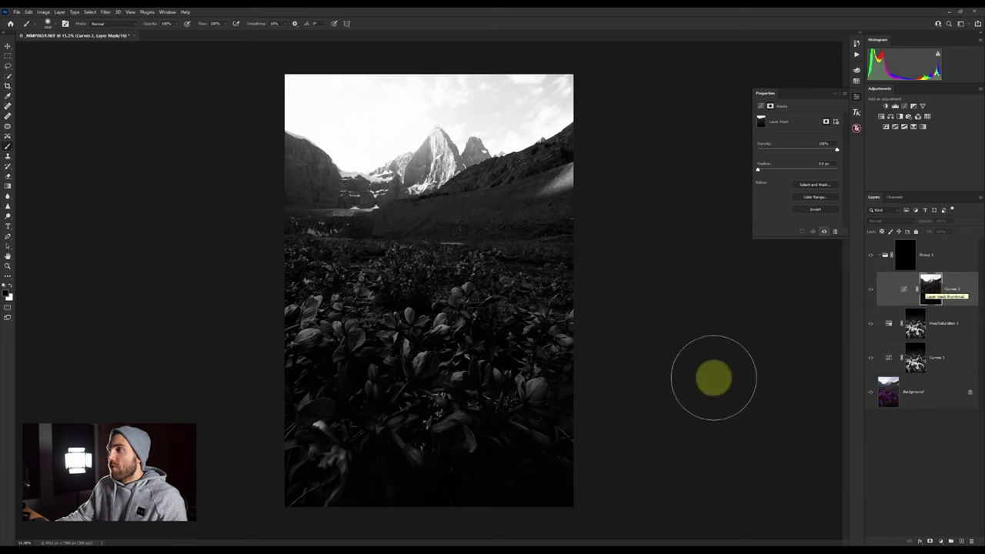
mouse_move(381, 429)
mouse_down()
mouse_move(433, 424)
mouse_move(429, 433)
mouse_up()
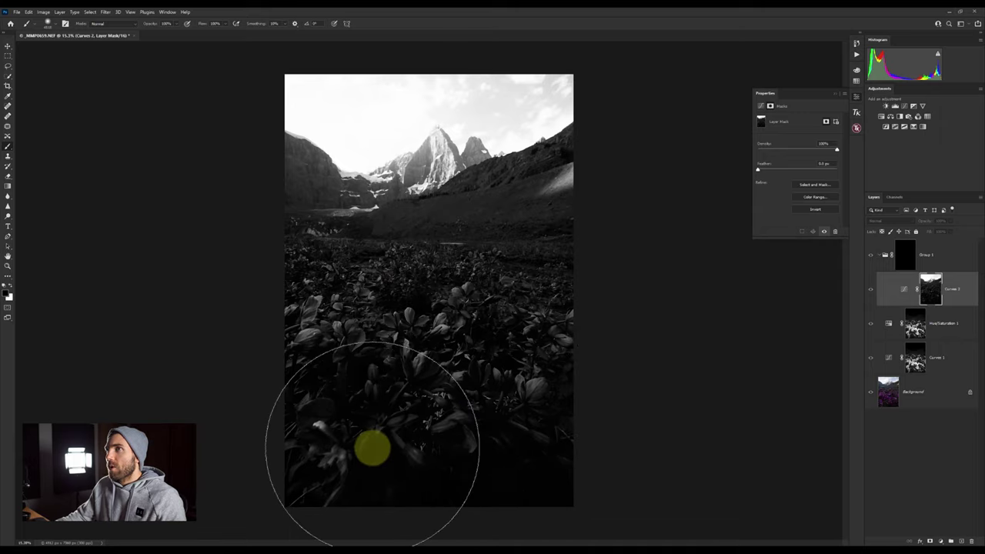
mouse_move(372, 448)
mouse_down()
mouse_move(488, 407)
mouse_move(395, 352)
mouse_move(566, 247)
mouse_move(341, 330)
mouse_move(264, 244)
mouse_move(231, 233)
mouse_move(429, 287)
mouse_up()
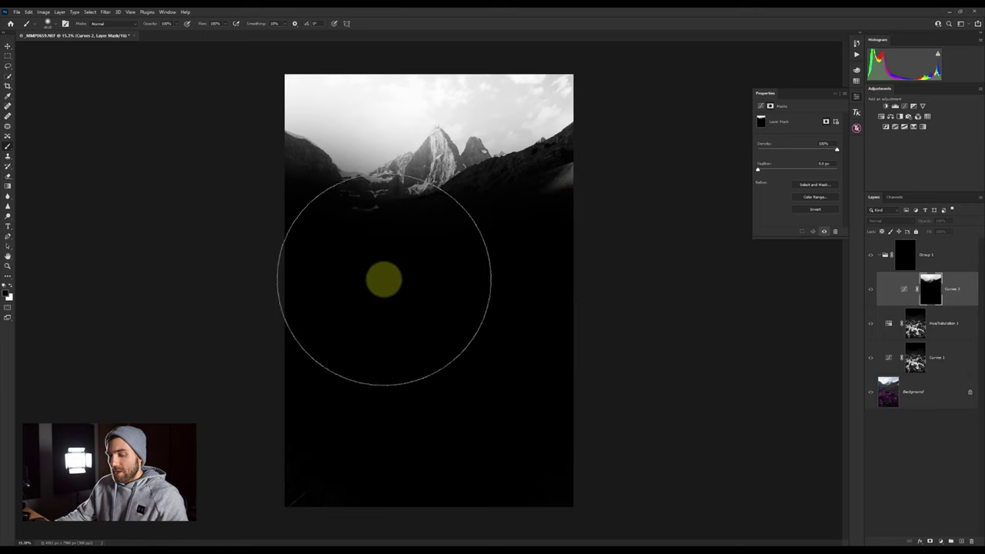
key(backslash)
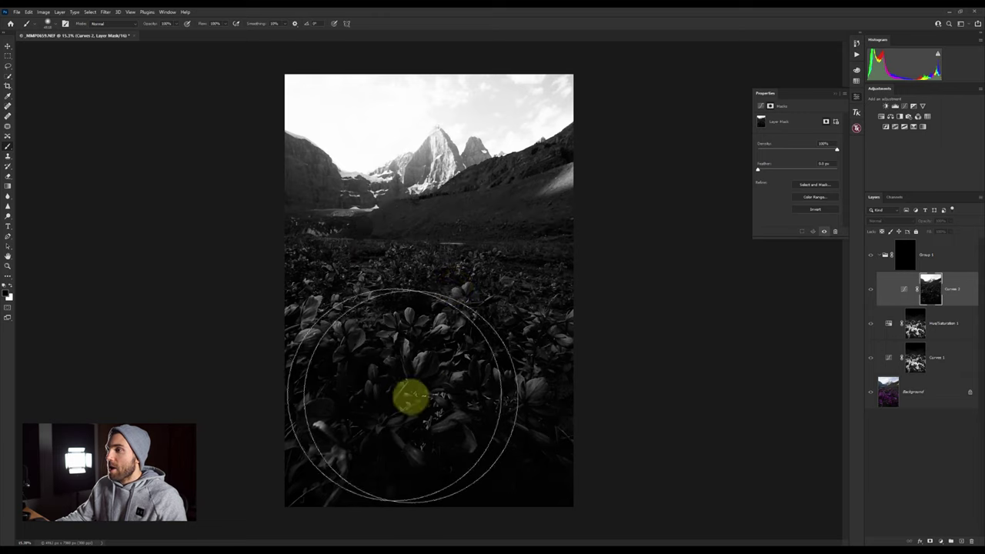
mouse_move(425, 391)
mouse_down()
mouse_move(363, 378)
mouse_move(462, 357)
mouse_move(438, 273)
mouse_move(563, 398)
mouse_move(346, 273)
mouse_up()
drag(930, 286, 902, 253)
- Target Group 1's mask, resize the soft brush, and paint white over the sky
alt+click(906, 253)
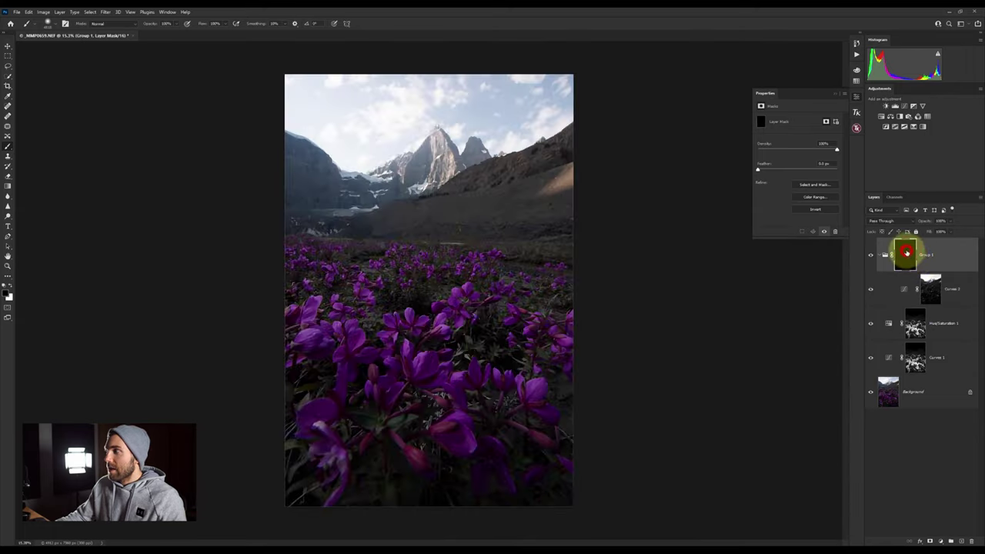
drag(513, 302, 439, 315)
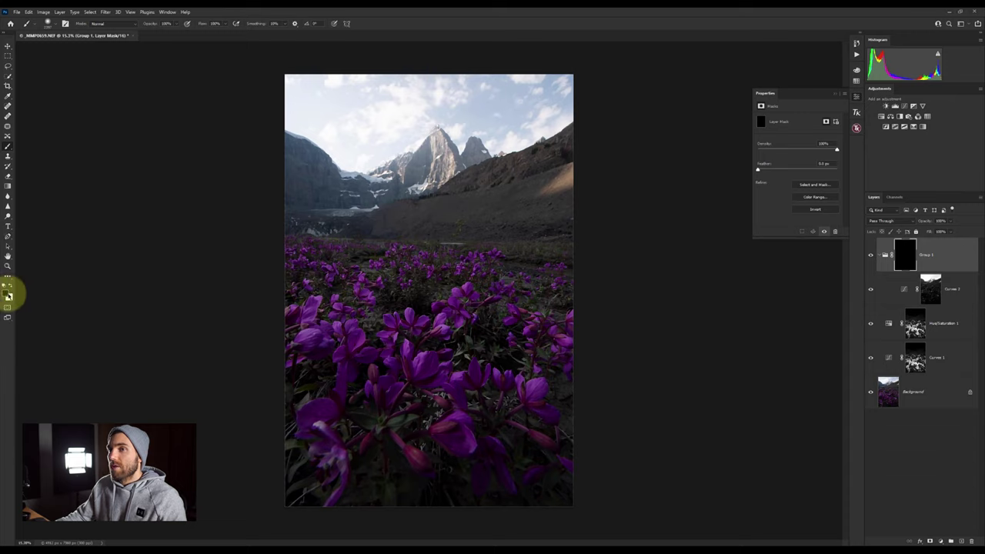
drag(299, 103, 300, 106)
mouse_move(368, 97)
mouse_down()
mouse_move(379, 120)
mouse_move(339, 131)
mouse_move(365, 136)
mouse_up()
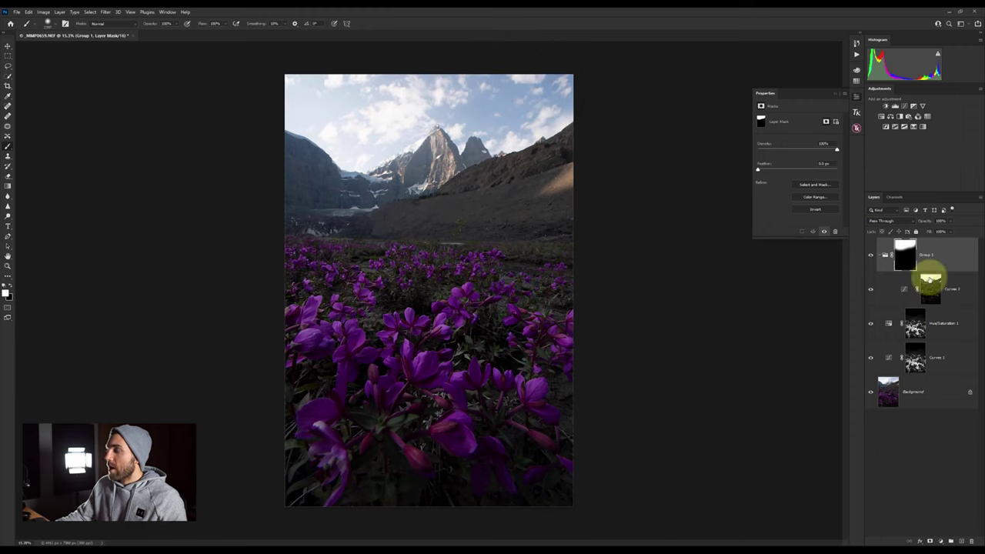
- Inspect the Curves 2 and Group 1 masks individually, touch up the sky, then hide Group 1 to compare
drag(946, 292, 935, 288)
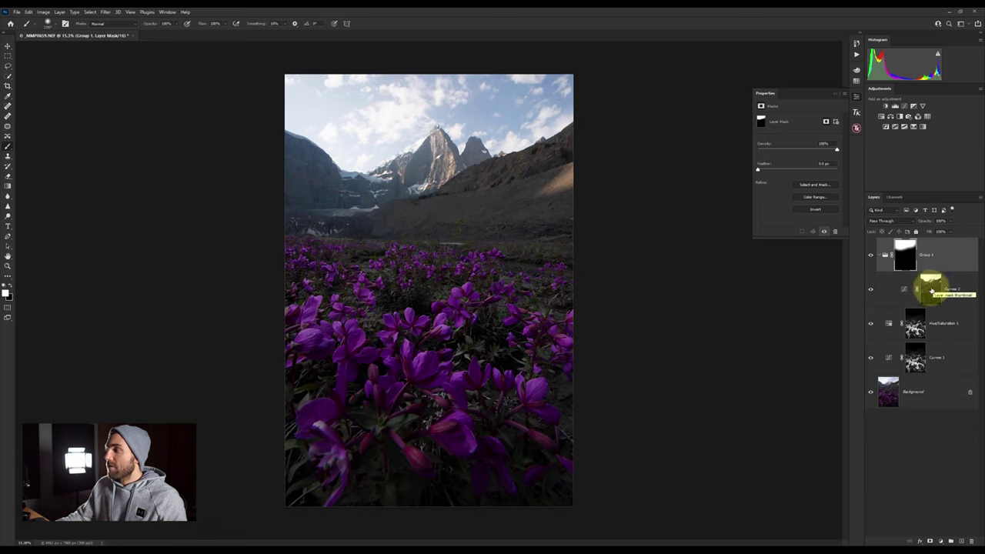
drag(935, 284, 928, 293)
alt+click(930, 288)
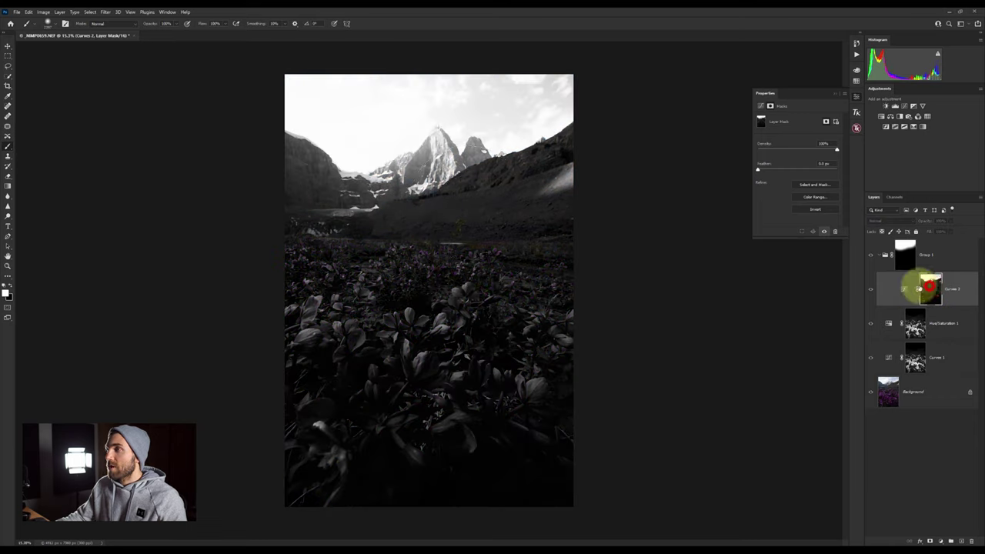
alt+click(909, 254)
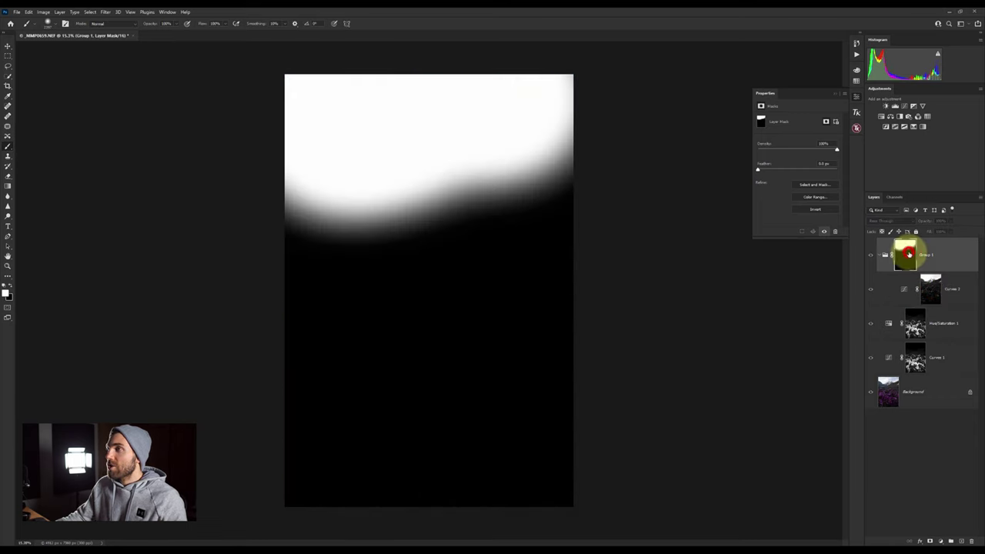
alt+click(905, 254)
click(336, 95)
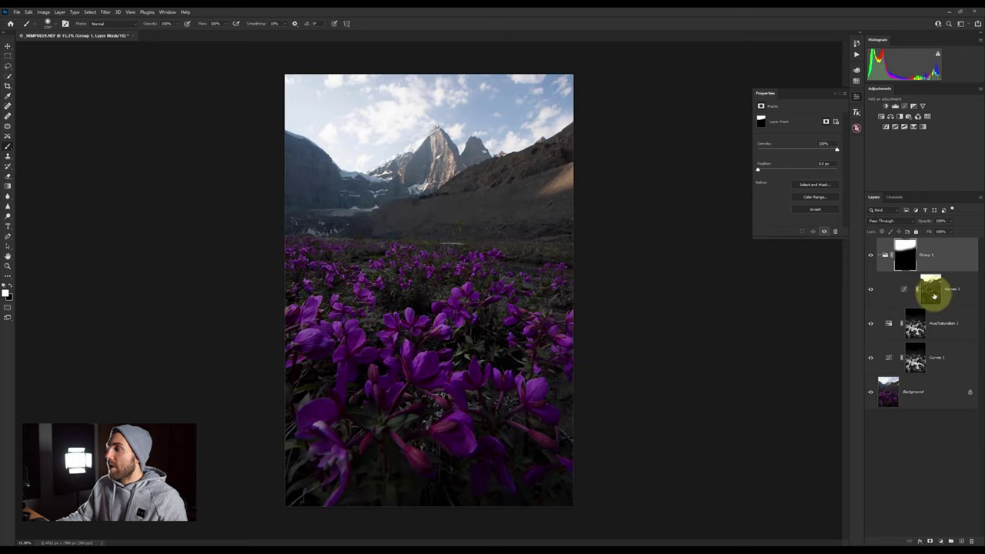
click(346, 103)
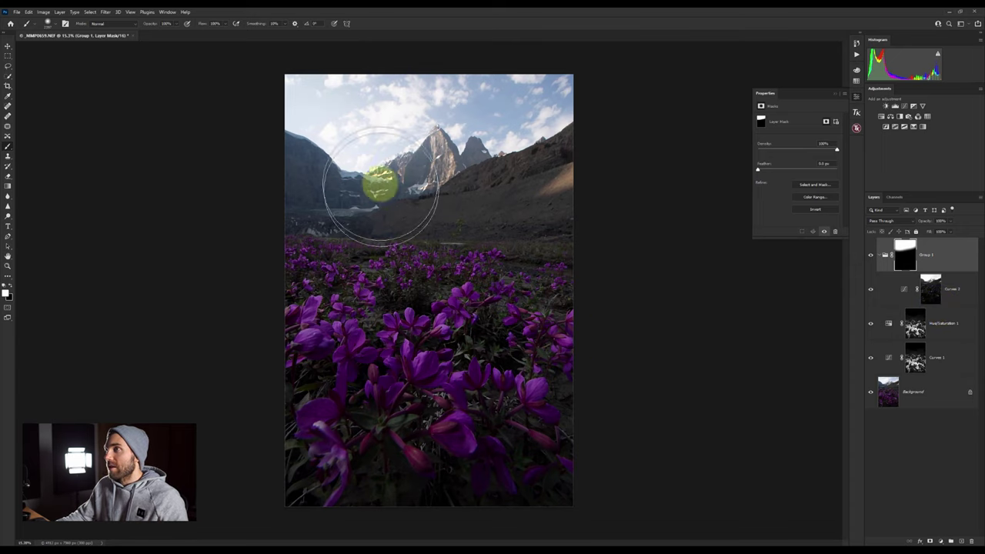
click(870, 257)
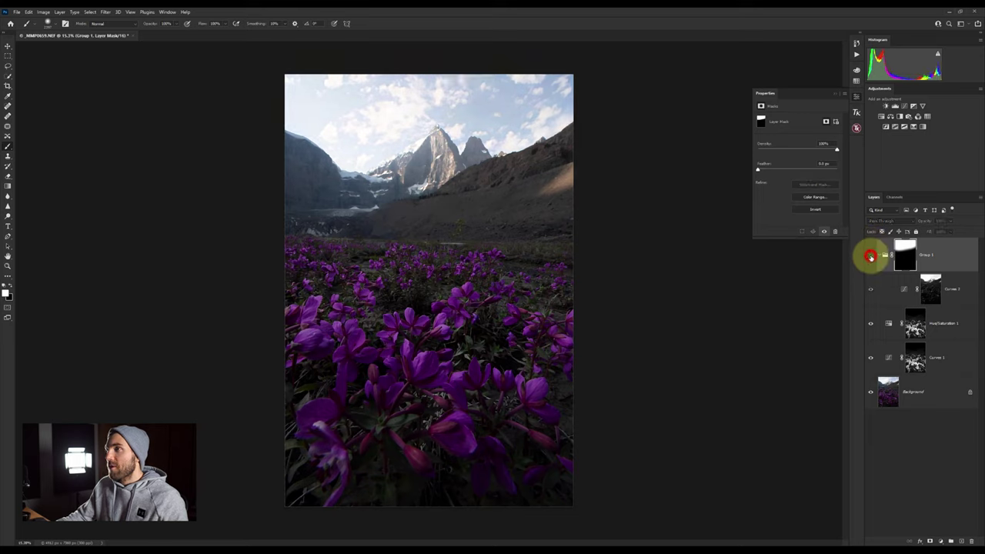